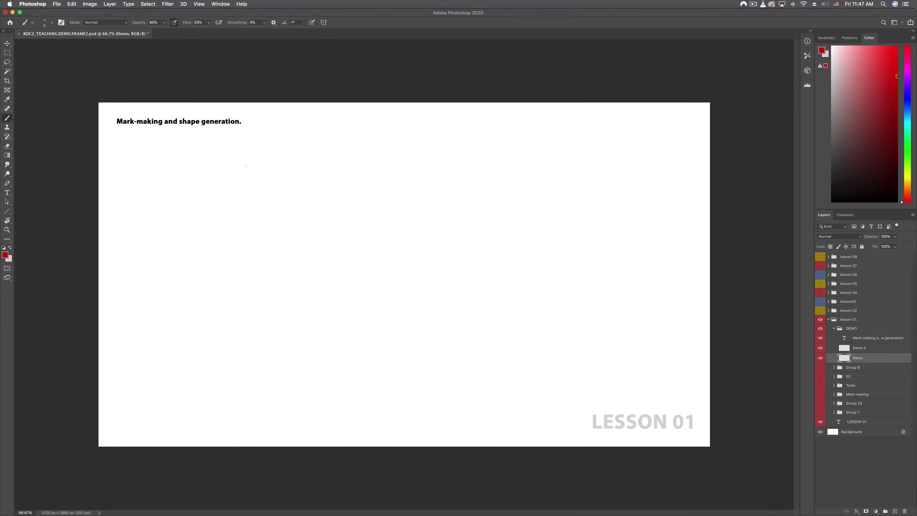
# Choose a near-black red and sketch a tall tapered box below the title with thin brush strokes
pyautogui.click(896, 173)
pyautogui.moveTo(244, 156); pyautogui.dragTo(282, 172)
pyautogui.moveTo(227, 181); pyautogui.dragTo(273, 200)
pyautogui.moveTo(226, 183); pyautogui.dragTo(242, 235)
pyautogui.moveTo(270, 208); pyautogui.dragTo(273, 246)
pyautogui.moveTo(284, 176); pyautogui.dragTo(276, 240)
# Erase the tall box's inner edges with a larger eraser and redraw the top face's front edge at a flatter angle
pyautogui.press('e')
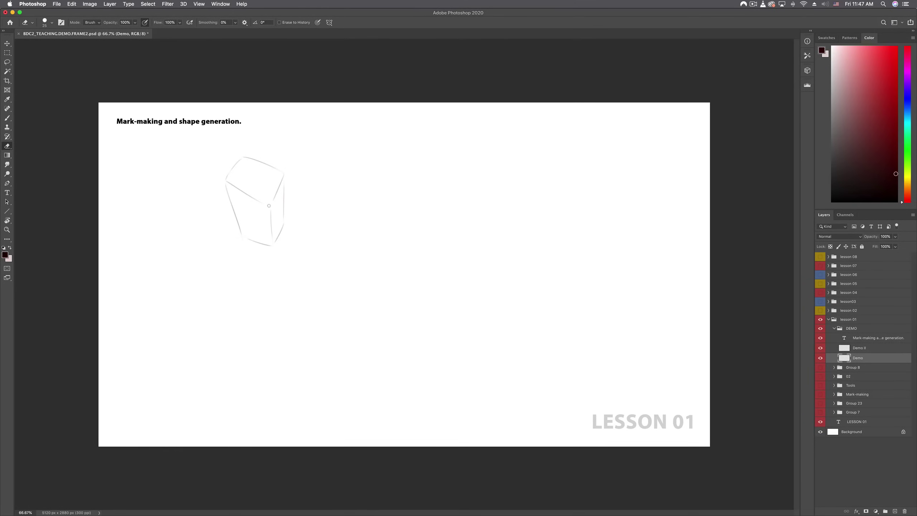
pyautogui.moveTo(269, 208); pyautogui.dragTo(271, 232)
pyautogui.press(']')
pyautogui.press(']')
pyautogui.press(']')
pyautogui.press(']')
pyautogui.moveTo(232, 184)
pyautogui.mouseDown()
pyautogui.moveTo(260, 205)
pyautogui.moveTo(270, 193)
pyautogui.mouseUp()
pyautogui.press('b')
pyautogui.moveTo(226, 183); pyautogui.dragTo(267, 192)
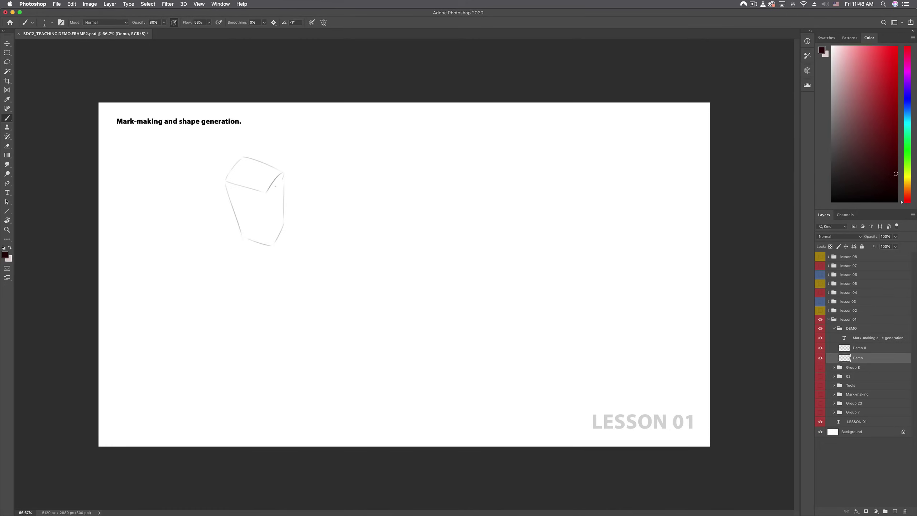
# Undo the last stroke, erase the top face's back edge, and redraw that edge and the front vertical corner
pyautogui.press('super+z')
pyautogui.press('e')
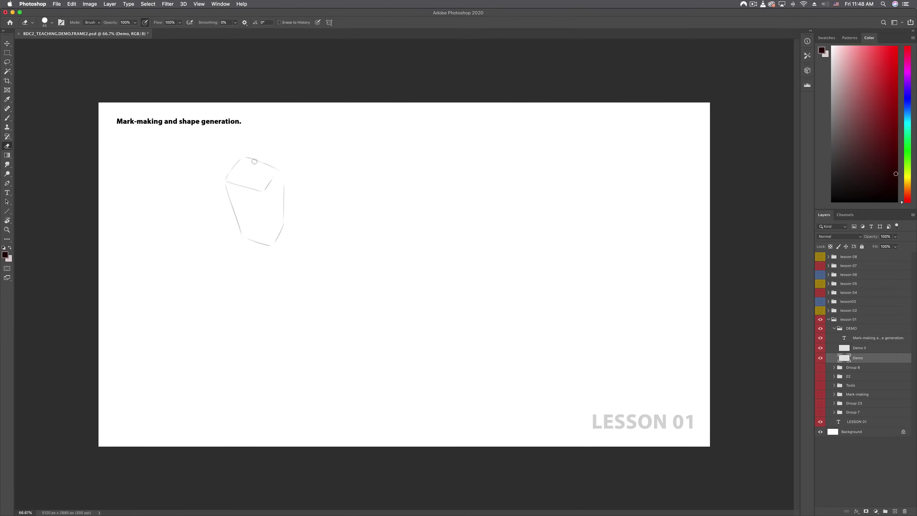
pyautogui.moveTo(255, 162); pyautogui.dragTo(282, 166)
pyautogui.press('b')
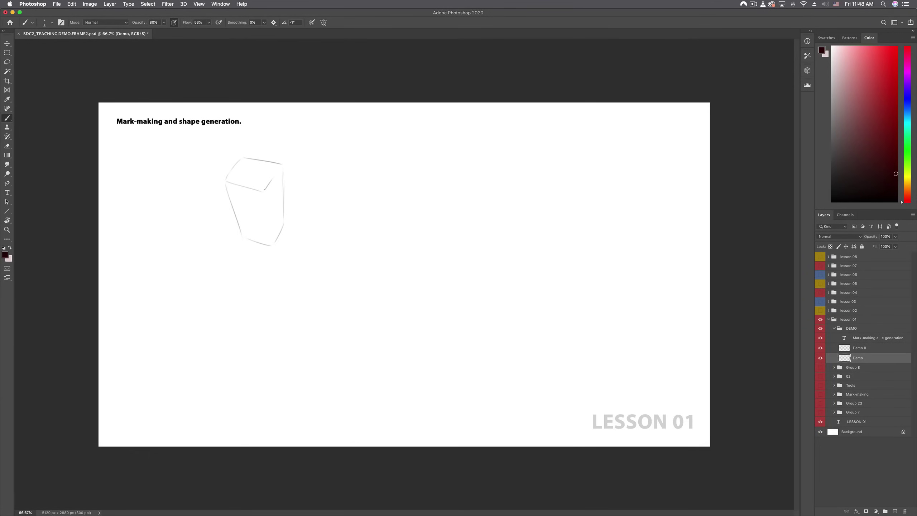
pyautogui.moveTo(266, 194); pyautogui.dragTo(277, 251)
pyautogui.press('super+z')
pyautogui.moveTo(265, 193); pyautogui.dragTo(271, 244)
# Sketch a small box below the tall one, with short rows of slanted and curved hatch marks beside it
pyautogui.moveTo(219, 232)
pyautogui.mouseDown()
pyautogui.moveTo(194, 237)
pyautogui.moveTo(205, 255)
pyautogui.moveTo(202, 284)
pyautogui.moveTo(222, 283)
pyautogui.moveTo(204, 289)
pyautogui.mouseUp()
pyautogui.moveTo(270, 266); pyautogui.dragTo(300, 272)
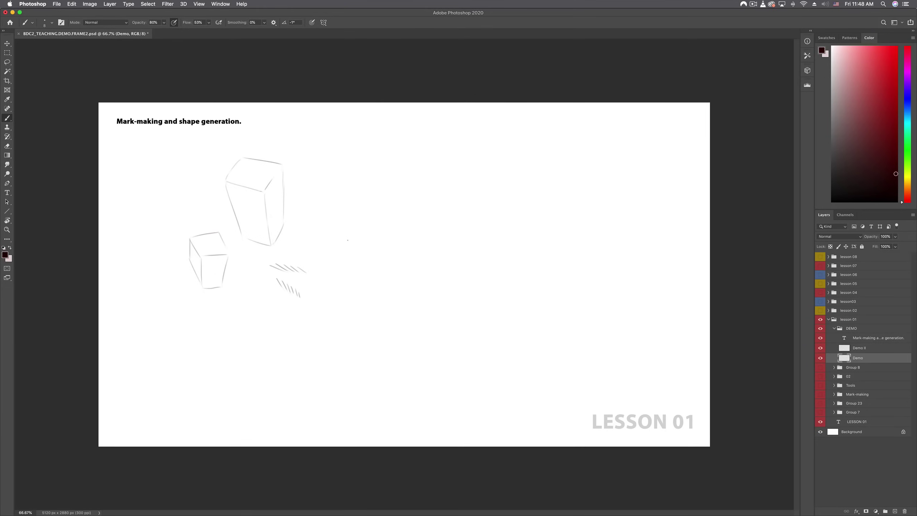
pyautogui.moveTo(348, 240); pyautogui.dragTo(341, 217)
# Sketch an S-shaped flowing ribbon from nested curved lines near the top centre of the page
pyautogui.moveTo(454, 141); pyautogui.dragTo(491, 187)
pyautogui.moveTo(454, 122); pyautogui.dragTo(488, 166)
pyautogui.moveTo(445, 126)
pyautogui.mouseDown()
pyautogui.moveTo(435, 158)
pyautogui.moveTo(476, 182)
pyautogui.mouseUp()
# Sketch a large looping swirl on the page's right half, with a small spiral droplet and a domed wedge beside it
pyautogui.moveTo(594, 212)
pyautogui.mouseDown()
pyautogui.moveTo(549, 221)
pyautogui.moveTo(638, 235)
pyautogui.mouseUp()
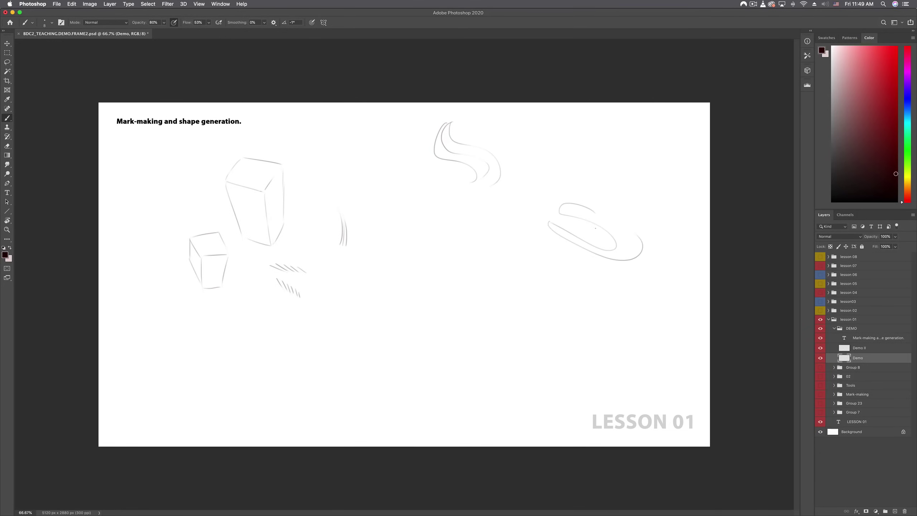
pyautogui.moveTo(577, 213); pyautogui.dragTo(641, 238)
pyautogui.moveTo(552, 223)
pyautogui.mouseDown()
pyautogui.moveTo(592, 227)
pyautogui.moveTo(573, 192)
pyautogui.moveTo(602, 213)
pyautogui.mouseUp()
pyautogui.moveTo(550, 221); pyautogui.dragTo(551, 252)
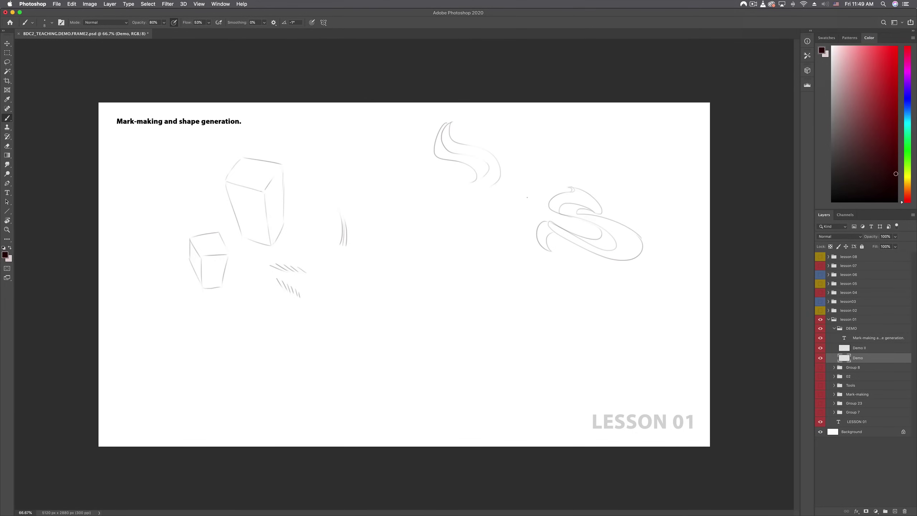
pyautogui.moveTo(527, 197)
pyautogui.mouseDown()
pyautogui.moveTo(521, 218)
pyautogui.moveTo(527, 199)
pyautogui.moveTo(531, 216)
pyautogui.moveTo(502, 249)
pyautogui.mouseUp()
pyautogui.moveTo(480, 219)
pyautogui.mouseDown()
pyautogui.moveTo(464, 263)
pyautogui.moveTo(473, 253)
pyautogui.moveTo(464, 247)
pyautogui.moveTo(505, 261)
pyautogui.moveTo(502, 250)
pyautogui.moveTo(501, 263)
pyautogui.moveTo(464, 250)
pyautogui.moveTo(502, 267)
pyautogui.moveTo(475, 230)
pyautogui.mouseUp()
# Build a winding band of curved contour hatching down the middle of the page, ending in a loop
pyautogui.moveTo(442, 256)
pyautogui.mouseDown()
pyautogui.moveTo(426, 284)
pyautogui.moveTo(409, 273)
pyautogui.mouseUp()
pyautogui.moveTo(429, 239)
pyautogui.mouseDown()
pyautogui.moveTo(392, 194)
pyautogui.moveTo(384, 167)
pyautogui.mouseUp()
pyautogui.moveTo(391, 206)
pyautogui.mouseDown()
pyautogui.moveTo(375, 162)
pyautogui.moveTo(377, 189)
pyautogui.mouseUp()
pyautogui.moveTo(363, 152)
pyautogui.mouseDown()
pyautogui.moveTo(398, 253)
pyautogui.moveTo(418, 263)
pyautogui.moveTo(394, 298)
pyautogui.moveTo(441, 345)
pyautogui.mouseUp()
# Draw dense vertical strokes at the lower centre, then continue rightward with evenly spaced slanted lines rising toward the swirl
pyautogui.moveTo(443, 314); pyautogui.dragTo(446, 402)
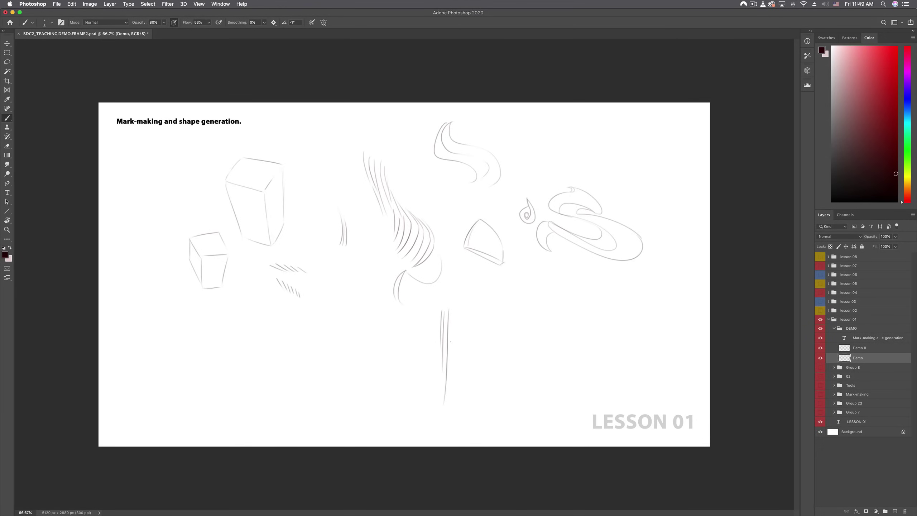
pyautogui.moveTo(451, 312)
pyautogui.mouseDown()
pyautogui.moveTo(449, 411)
pyautogui.moveTo(453, 397)
pyautogui.mouseUp()
pyautogui.moveTo(455, 309)
pyautogui.mouseDown()
pyautogui.moveTo(453, 387)
pyautogui.moveTo(462, 343)
pyautogui.moveTo(466, 372)
pyautogui.moveTo(477, 354)
pyautogui.mouseUp()
pyautogui.moveTo(480, 302); pyautogui.dragTo(493, 356)
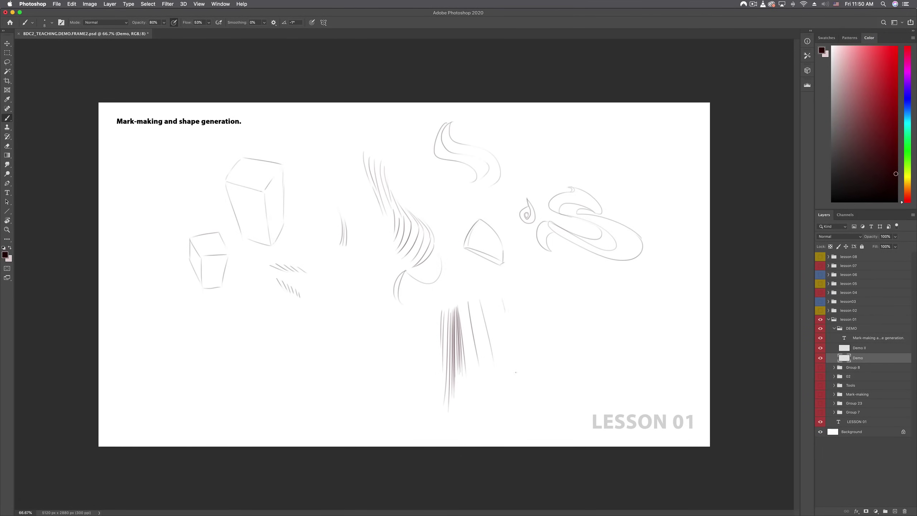
pyautogui.moveTo(503, 300)
pyautogui.mouseDown()
pyautogui.moveTo(513, 352)
pyautogui.moveTo(531, 353)
pyautogui.mouseUp()
pyautogui.moveTo(529, 285)
pyautogui.mouseDown()
pyautogui.moveTo(550, 351)
pyautogui.moveTo(557, 322)
pyautogui.mouseUp()
pyautogui.moveTo(557, 264); pyautogui.dragTo(581, 338)
pyautogui.moveTo(576, 262); pyautogui.dragTo(595, 316)
pyautogui.moveTo(588, 254); pyautogui.dragTo(619, 318)
# Sketch a circle and a cone in the lower left half of the page
pyautogui.moveTo(335, 317); pyautogui.dragTo(355, 358)
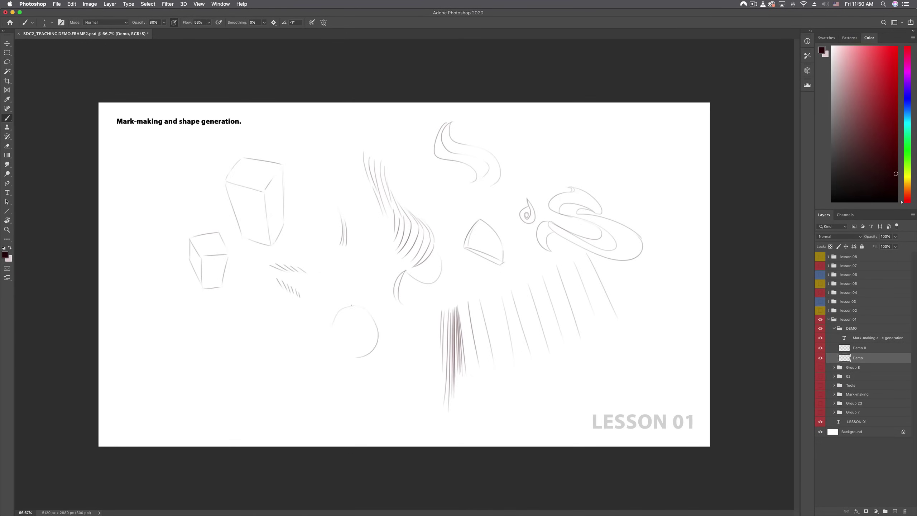
pyautogui.moveTo(352, 306)
pyautogui.mouseDown()
pyautogui.moveTo(335, 318)
pyautogui.moveTo(338, 353)
pyautogui.mouseUp()
pyautogui.moveTo(356, 305)
pyautogui.mouseDown()
pyautogui.moveTo(376, 319)
pyautogui.moveTo(379, 341)
pyautogui.moveTo(345, 356)
pyautogui.mouseUp()
pyautogui.moveTo(258, 310); pyautogui.dragTo(244, 342)
pyautogui.moveTo(260, 308); pyautogui.dragTo(274, 356)
pyautogui.moveTo(261, 311); pyautogui.dragTo(273, 354)
pyautogui.moveTo(259, 307); pyautogui.dragTo(264, 341)
# Draw a sphere left of the cone and fill it with curved contour hatching
pyautogui.moveTo(194, 353)
pyautogui.mouseDown()
pyautogui.moveTo(188, 312)
pyautogui.moveTo(149, 327)
pyautogui.moveTo(188, 350)
pyautogui.moveTo(166, 359)
pyautogui.moveTo(157, 346)
pyautogui.moveTo(166, 360)
pyautogui.mouseUp()
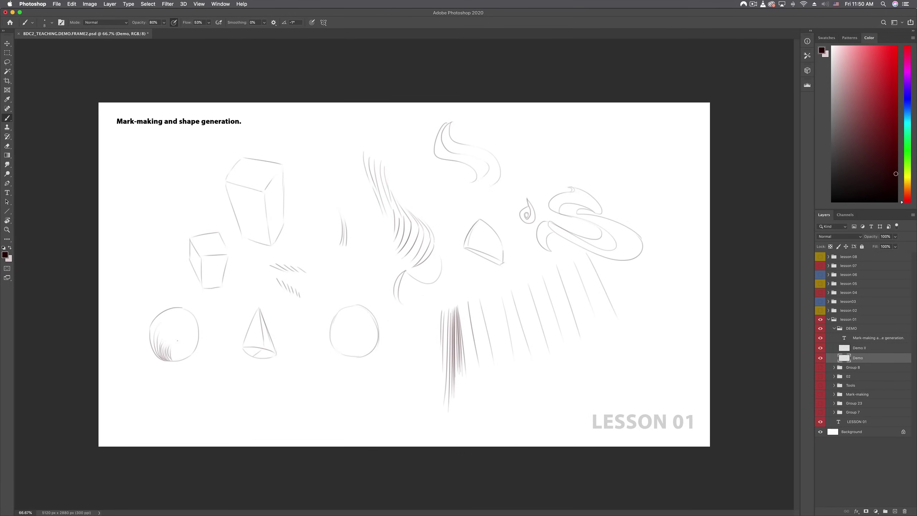
pyautogui.moveTo(175, 361); pyautogui.dragTo(178, 351)
pyautogui.moveTo(194, 350); pyautogui.dragTo(192, 334)
pyautogui.moveTo(161, 338)
pyautogui.mouseDown()
pyautogui.moveTo(168, 326)
pyautogui.moveTo(156, 320)
pyautogui.mouseUp()
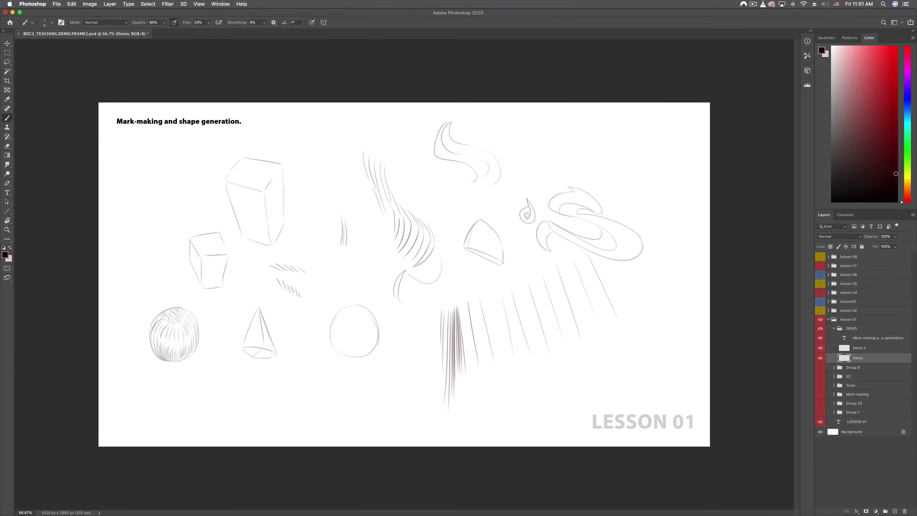
pyautogui.moveTo(200, 331)
pyautogui.mouseDown()
pyautogui.moveTo(181, 305)
pyautogui.moveTo(194, 351)
pyautogui.moveTo(200, 343)
pyautogui.moveTo(188, 357)
pyautogui.mouseUp()
# Reinforce the plain circle's outline and sketch a narrow pointed block and a sideways pyramid beneath it
pyautogui.moveTo(345, 309)
pyautogui.mouseDown()
pyautogui.moveTo(338, 348)
pyautogui.moveTo(333, 329)
pyautogui.moveTo(359, 352)
pyautogui.moveTo(338, 348)
pyautogui.moveTo(363, 357)
pyautogui.mouseUp()
pyautogui.press('super+z')
pyautogui.moveTo(299, 323)
pyautogui.mouseDown()
pyautogui.moveTo(302, 374)
pyautogui.moveTo(301, 329)
pyautogui.moveTo(301, 362)
pyautogui.mouseUp()
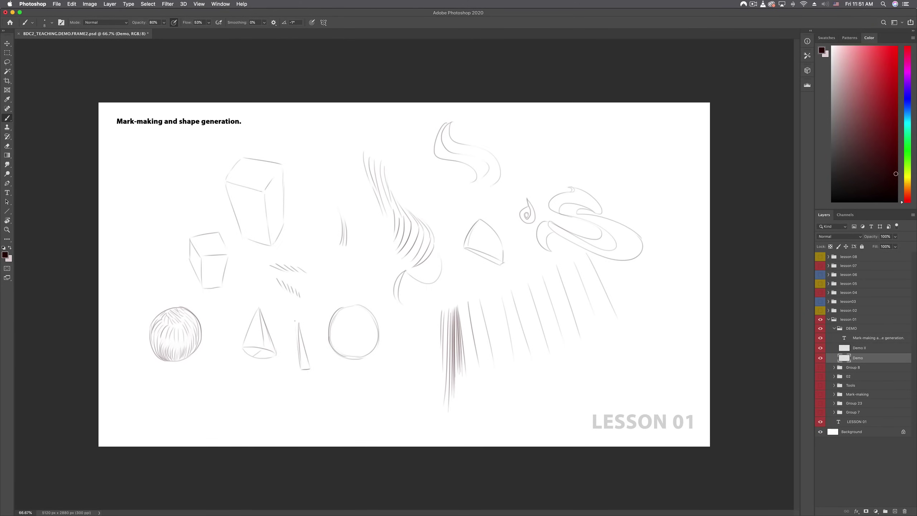
pyautogui.moveTo(300, 324)
pyautogui.mouseDown()
pyautogui.moveTo(289, 389)
pyautogui.moveTo(299, 387)
pyautogui.mouseUp()
pyautogui.moveTo(291, 348); pyautogui.dragTo(287, 383)
pyautogui.moveTo(354, 377)
pyautogui.mouseDown()
pyautogui.moveTo(384, 380)
pyautogui.moveTo(388, 396)
pyautogui.moveTo(384, 372)
pyautogui.moveTo(396, 388)
pyautogui.mouseUp()
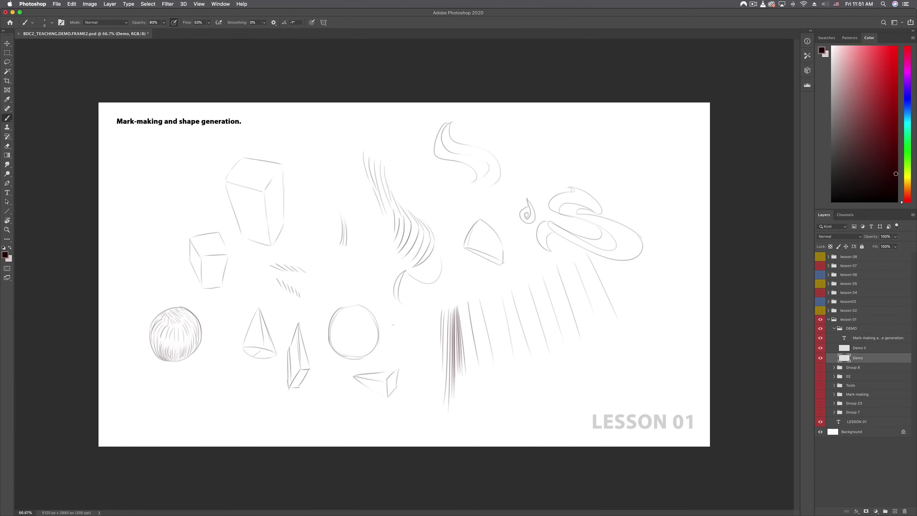
# Fill the area right of the tall box with a small pyramid, a scroll ornament, a curled shell and a curved block
pyautogui.moveTo(331, 256)
pyautogui.mouseDown()
pyautogui.moveTo(349, 266)
pyautogui.moveTo(333, 271)
pyautogui.moveTo(340, 278)
pyautogui.mouseUp()
pyautogui.moveTo(328, 176)
pyautogui.mouseDown()
pyautogui.moveTo(309, 180)
pyautogui.moveTo(311, 218)
pyautogui.moveTo(322, 198)
pyautogui.moveTo(318, 219)
pyautogui.mouseUp()
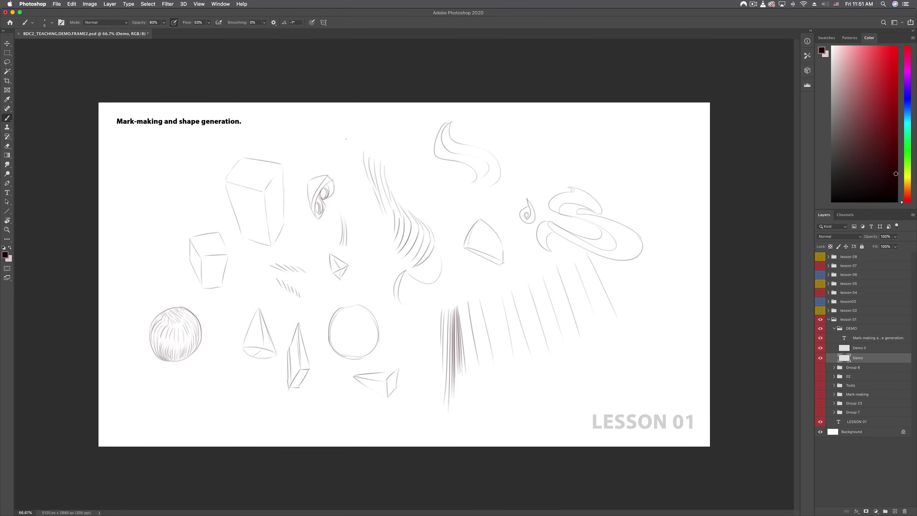
pyautogui.moveTo(346, 139)
pyautogui.mouseDown()
pyautogui.moveTo(341, 155)
pyautogui.moveTo(336, 142)
pyautogui.mouseUp()
pyautogui.moveTo(335, 136); pyautogui.dragTo(330, 145)
pyautogui.moveTo(284, 136)
pyautogui.mouseDown()
pyautogui.moveTo(305, 160)
pyautogui.moveTo(302, 139)
pyautogui.moveTo(321, 163)
pyautogui.moveTo(300, 161)
pyautogui.mouseUp()
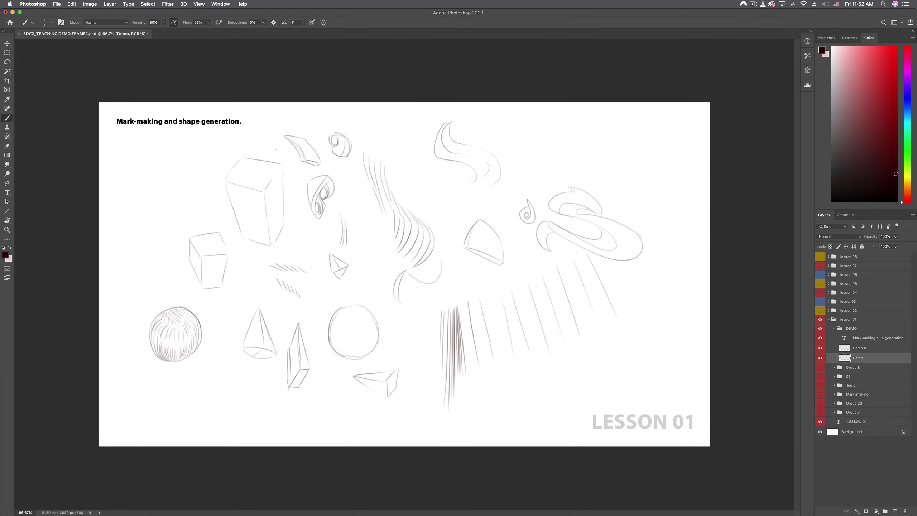
# Sketch a thin shard and a curved barrel-like block to the left of the tall box
pyautogui.moveTo(193, 155)
pyautogui.mouseDown()
pyautogui.moveTo(197, 208)
pyautogui.moveTo(154, 199)
pyautogui.moveTo(167, 226)
pyautogui.moveTo(181, 228)
pyautogui.mouseUp()
pyautogui.moveTo(155, 201); pyautogui.dragTo(184, 227)
pyautogui.moveTo(173, 190); pyautogui.dragTo(186, 215)
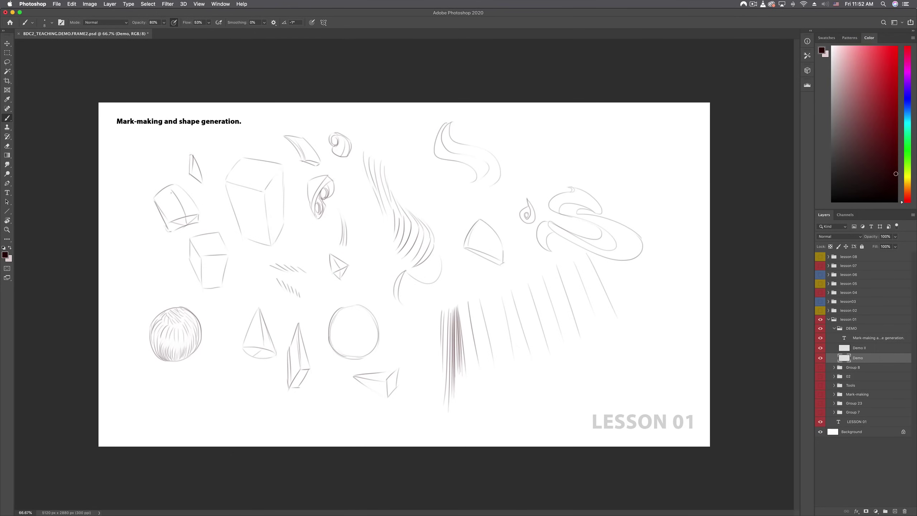
# Add cross-contour lines wrapping over the tall box's top and side faces, undoing one misplaced stroke
pyautogui.moveTo(275, 191); pyautogui.dragTo(275, 224)
pyautogui.moveTo(249, 171)
pyautogui.mouseDown()
pyautogui.moveTo(272, 177)
pyautogui.moveTo(243, 182)
pyautogui.moveTo(250, 248)
pyautogui.mouseUp()
pyautogui.press('super+z')
pyautogui.moveTo(242, 187); pyautogui.dragTo(253, 233)
# Join the spaced slanted lines with zigzag upper and lower edges to form a pleated surface
pyautogui.moveTo(549, 355); pyautogui.dragTo(532, 356)
pyautogui.moveTo(480, 370); pyautogui.dragTo(461, 378)
pyautogui.moveTo(574, 250)
pyautogui.mouseDown()
pyautogui.moveTo(573, 262)
pyautogui.moveTo(540, 276)
pyautogui.moveTo(527, 271)
pyautogui.mouseUp()
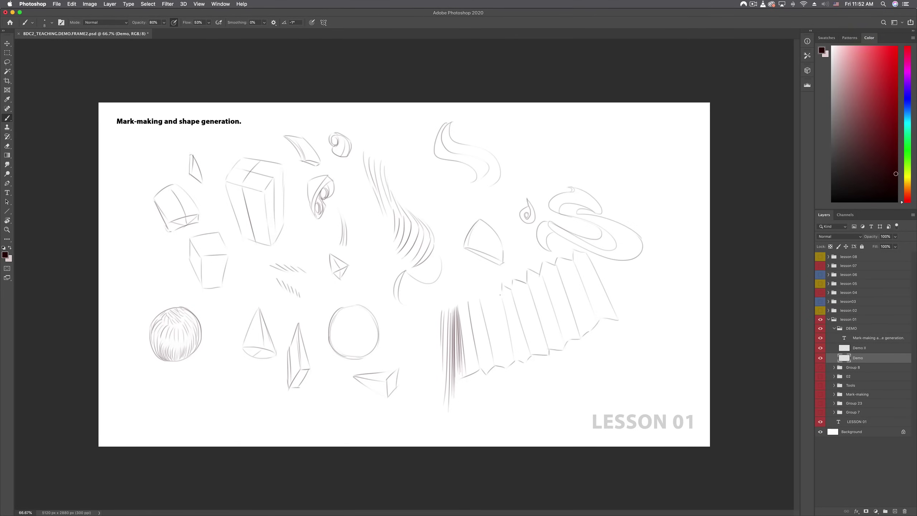
pyautogui.moveTo(501, 294)
pyautogui.mouseDown()
pyautogui.moveTo(486, 287)
pyautogui.moveTo(476, 299)
pyautogui.mouseUp()
# Add a contour to the domed wedge, close the S-ribbon with a curl, and sketch an upright block beneath it
pyautogui.moveTo(488, 253); pyautogui.dragTo(486, 232)
pyautogui.moveTo(483, 183)
pyautogui.mouseDown()
pyautogui.moveTo(462, 185)
pyautogui.moveTo(463, 170)
pyautogui.moveTo(464, 181)
pyautogui.moveTo(434, 193)
pyautogui.moveTo(429, 177)
pyautogui.moveTo(425, 203)
pyautogui.moveTo(443, 224)
pyautogui.moveTo(426, 219)
pyautogui.mouseUp()
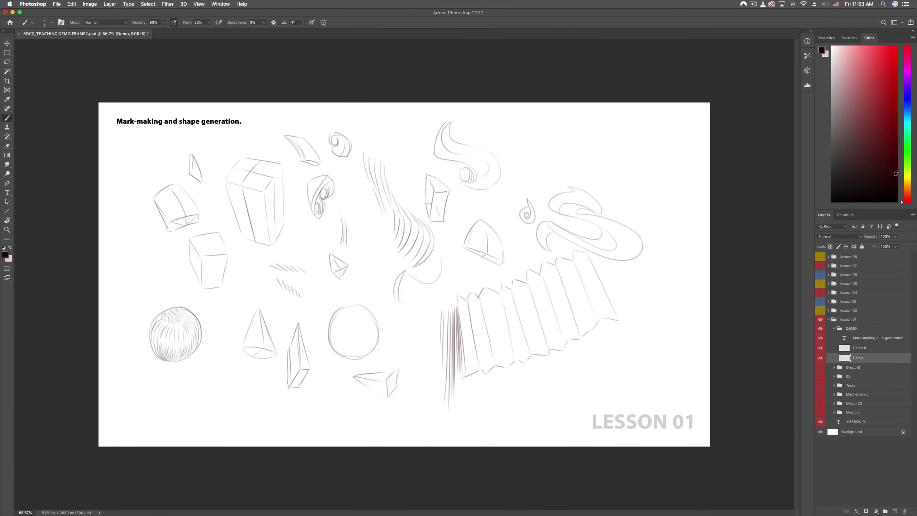
pyautogui.moveTo(433, 179); pyautogui.dragTo(435, 203)
# Sketch an almond shape left of the S-ribbon and a tilted shallow dish above the large swirl
pyautogui.moveTo(394, 137); pyautogui.dragTo(408, 168)
pyautogui.moveTo(552, 137)
pyautogui.mouseDown()
pyautogui.moveTo(562, 155)
pyautogui.moveTo(539, 136)
pyautogui.moveTo(545, 149)
pyautogui.moveTo(591, 169)
pyautogui.mouseUp()
pyautogui.moveTo(534, 151); pyautogui.dragTo(577, 178)
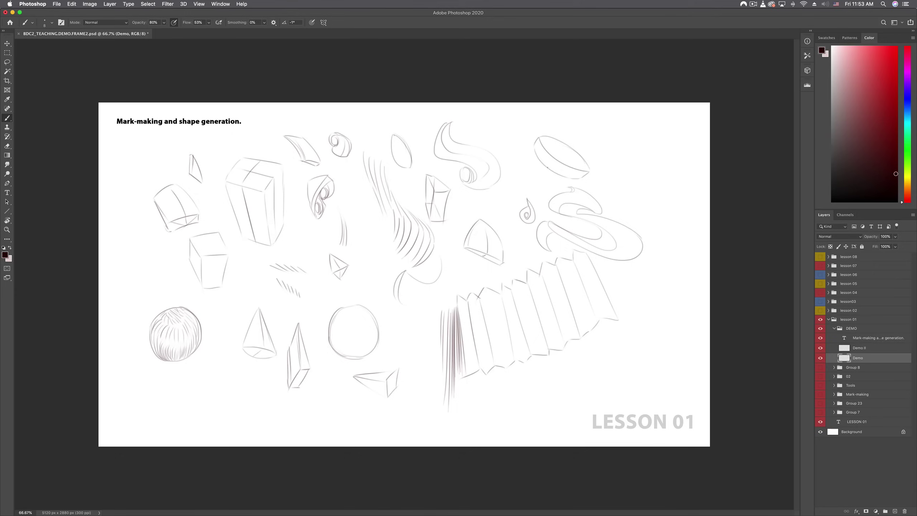
pyautogui.moveTo(555, 159); pyautogui.dragTo(575, 153)
# Sketch a curved, tapering horn shape left of the small box and undo the last two strokes
pyautogui.moveTo(144, 242)
pyautogui.mouseDown()
pyautogui.moveTo(169, 262)
pyautogui.moveTo(128, 262)
pyautogui.moveTo(132, 252)
pyautogui.moveTo(167, 268)
pyautogui.mouseUp()
pyautogui.moveTo(126, 268); pyautogui.dragTo(168, 282)
pyautogui.press('super+z')
pyautogui.press('super+z')
# Draw a square tile below the cone and fill its four quadrants with a rounded ornamental pattern
pyautogui.moveTo(227, 366); pyautogui.dragTo(226, 400)
pyautogui.moveTo(227, 367)
pyautogui.mouseDown()
pyautogui.moveTo(258, 370)
pyautogui.moveTo(263, 408)
pyautogui.mouseUp()
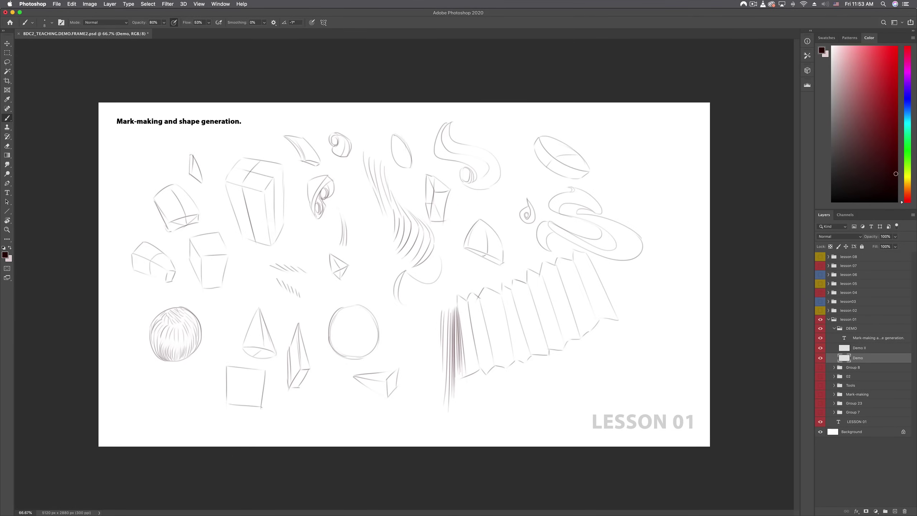
pyautogui.moveTo(247, 368)
pyautogui.mouseDown()
pyautogui.moveTo(245, 390)
pyautogui.moveTo(258, 390)
pyautogui.mouseUp()
pyautogui.moveTo(251, 371)
pyautogui.mouseDown()
pyautogui.moveTo(258, 388)
pyautogui.moveTo(261, 376)
pyautogui.moveTo(228, 396)
pyautogui.moveTo(234, 406)
pyautogui.moveTo(258, 407)
pyautogui.mouseUp()
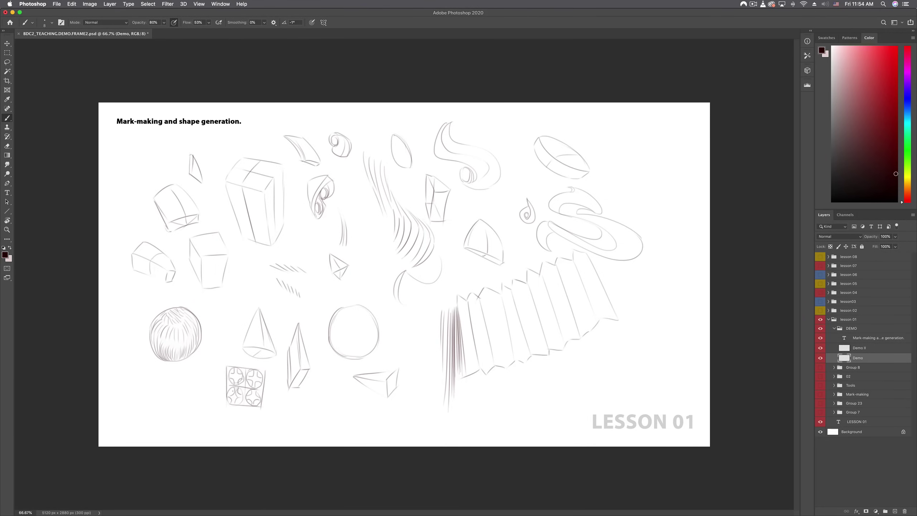
pyautogui.moveTo(244, 388); pyautogui.dragTo(238, 399)
pyautogui.moveTo(226, 369); pyautogui.dragTo(226, 394)
# Add a short hatch patch at the page's bottom and a curving band of hatching sweeping up around the plain circle
pyautogui.moveTo(320, 397)
pyautogui.mouseDown()
pyautogui.moveTo(326, 415)
pyautogui.moveTo(342, 421)
pyautogui.mouseUp()
pyautogui.moveTo(321, 355); pyautogui.dragTo(336, 365)
pyautogui.moveTo(313, 336); pyautogui.dragTo(332, 358)
pyautogui.moveTo(310, 317)
pyautogui.mouseDown()
pyautogui.moveTo(332, 338)
pyautogui.moveTo(319, 330)
pyautogui.moveTo(322, 292)
pyautogui.moveTo(333, 324)
pyautogui.moveTo(337, 289)
pyautogui.mouseUp()
pyautogui.moveTo(323, 300)
pyautogui.mouseDown()
pyautogui.moveTo(332, 287)
pyautogui.moveTo(361, 282)
pyautogui.moveTo(363, 264)
pyautogui.mouseUp()
pyautogui.moveTo(351, 275); pyautogui.dragTo(363, 246)
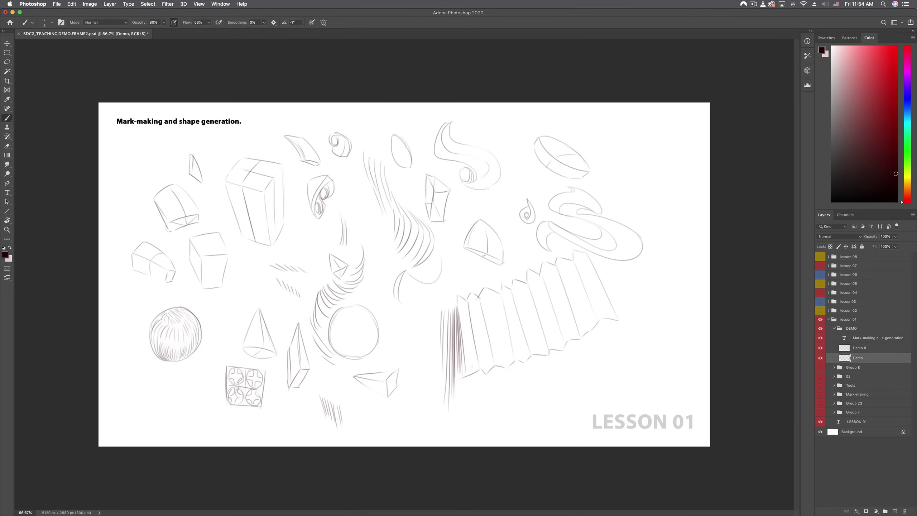
# Extend the pleated form downward with a second tier of folds and a zigzag lower edge to give it depth
pyautogui.moveTo(494, 330); pyautogui.dragTo(487, 304)
pyautogui.moveTo(501, 354); pyautogui.dragTo(494, 327)
pyautogui.moveTo(464, 376)
pyautogui.mouseDown()
pyautogui.moveTo(484, 406)
pyautogui.moveTo(531, 396)
pyautogui.mouseUp()
pyautogui.moveTo(534, 359)
pyautogui.mouseDown()
pyautogui.moveTo(544, 403)
pyautogui.moveTo(557, 387)
pyautogui.mouseUp()
pyautogui.moveTo(563, 351); pyautogui.dragTo(568, 384)
pyautogui.moveTo(581, 338)
pyautogui.mouseDown()
pyautogui.moveTo(580, 378)
pyautogui.moveTo(590, 367)
pyautogui.mouseUp()
pyautogui.moveTo(617, 320); pyautogui.dragTo(611, 370)
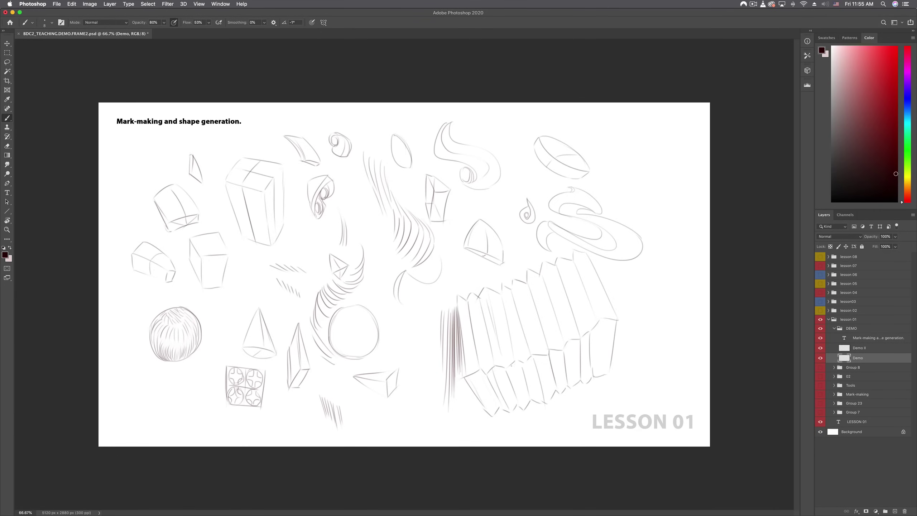
pyautogui.moveTo(511, 366)
pyautogui.mouseDown()
pyautogui.moveTo(542, 405)
pyautogui.moveTo(543, 358)
pyautogui.moveTo(551, 393)
pyautogui.mouseUp()
# Sketch a small faceted shape right of the circle, plus a teardrop and a ball with overlapping curves at the far right
pyautogui.moveTo(397, 322)
pyautogui.mouseDown()
pyautogui.moveTo(413, 339)
pyautogui.moveTo(403, 344)
pyautogui.mouseUp()
pyautogui.moveTo(395, 324)
pyautogui.mouseDown()
pyautogui.moveTo(410, 331)
pyautogui.moveTo(406, 354)
pyautogui.moveTo(394, 347)
pyautogui.mouseUp()
pyautogui.moveTo(667, 311)
pyautogui.mouseDown()
pyautogui.moveTo(628, 301)
pyautogui.moveTo(654, 319)
pyautogui.moveTo(636, 296)
pyautogui.moveTo(651, 282)
pyautogui.mouseUp()
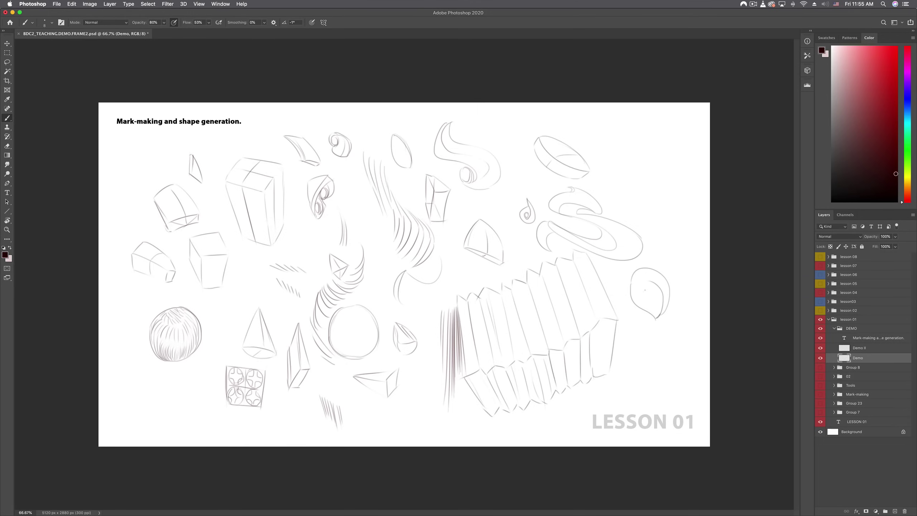
pyautogui.moveTo(683, 369)
pyautogui.mouseDown()
pyautogui.moveTo(632, 378)
pyautogui.moveTo(683, 365)
pyautogui.moveTo(661, 375)
pyautogui.moveTo(671, 364)
pyautogui.moveTo(676, 377)
pyautogui.moveTo(649, 339)
pyautogui.moveTo(640, 381)
pyautogui.moveTo(650, 366)
pyautogui.moveTo(679, 370)
pyautogui.moveTo(667, 402)
pyautogui.moveTo(666, 376)
pyautogui.moveTo(641, 383)
pyautogui.mouseUp()
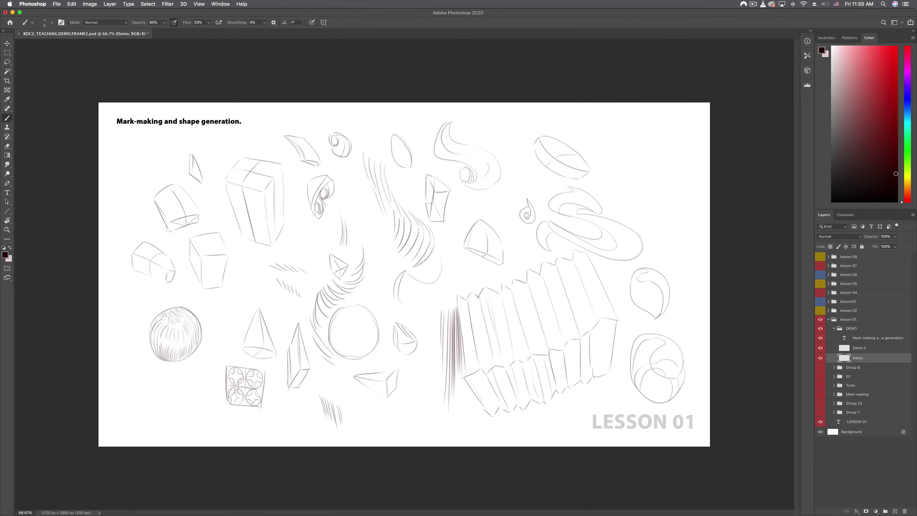
pyautogui.moveTo(668, 349)
pyautogui.mouseDown()
pyautogui.moveTo(684, 362)
pyautogui.moveTo(654, 350)
pyautogui.mouseUp()
pyautogui.press('super+z')
# Sketch a large tapered box in the page's upper right corner and undo the last stroke
pyautogui.moveTo(620, 129); pyautogui.dragTo(628, 196)
pyautogui.moveTo(621, 130); pyautogui.dragTo(681, 155)
pyautogui.moveTo(631, 193); pyautogui.dragTo(672, 213)
pyautogui.moveTo(680, 157); pyautogui.dragTo(673, 214)
pyautogui.moveTo(622, 127); pyautogui.dragTo(676, 117)
pyautogui.moveTo(680, 154); pyautogui.dragTo(707, 145)
pyautogui.moveTo(676, 118)
pyautogui.mouseDown()
pyautogui.moveTo(707, 144)
pyautogui.moveTo(694, 202)
pyautogui.mouseUp()
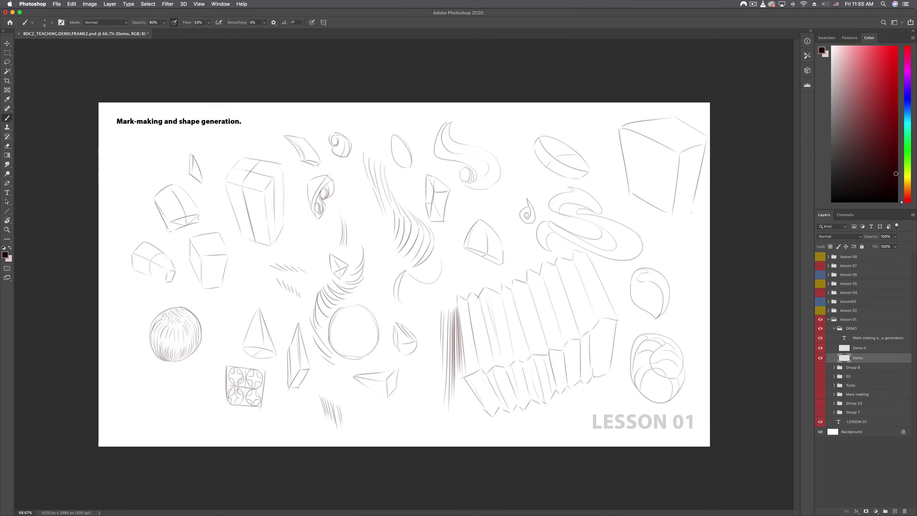
pyautogui.press('super+z')
# Shade the large corner box's right face with dense parallel hatching
pyautogui.moveTo(705, 160); pyautogui.dragTo(675, 216)
pyautogui.moveTo(707, 146); pyautogui.dragTo(683, 204)
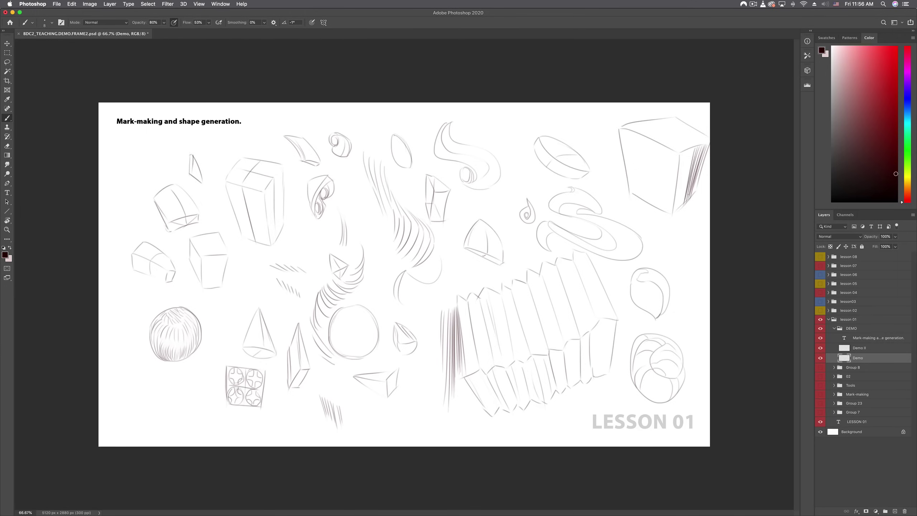
pyautogui.moveTo(694, 149); pyautogui.dragTo(678, 203)
pyautogui.moveTo(688, 151)
pyautogui.mouseDown()
pyautogui.moveTo(674, 208)
pyautogui.moveTo(680, 168)
pyautogui.moveTo(694, 193)
pyautogui.mouseUp()
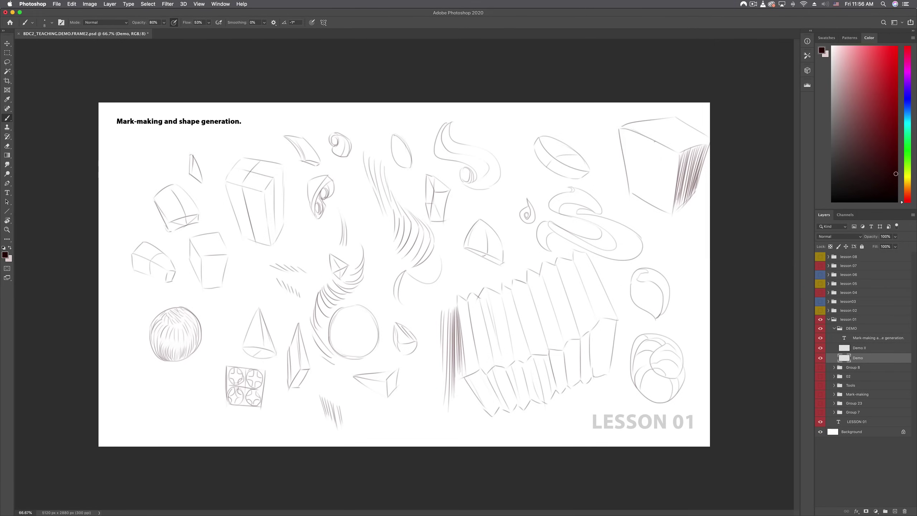
# Hatch the large corner box's top face along its slope and its front face with spaced vertical lines
pyautogui.moveTo(643, 133)
pyautogui.mouseDown()
pyautogui.moveTo(677, 146)
pyautogui.moveTo(633, 125)
pyautogui.moveTo(683, 146)
pyautogui.mouseUp()
pyautogui.moveTo(650, 121); pyautogui.dragTo(694, 151)
pyautogui.moveTo(663, 123); pyautogui.dragTo(700, 146)
pyautogui.moveTo(663, 119)
pyautogui.mouseDown()
pyautogui.moveTo(709, 146)
pyautogui.moveTo(699, 134)
pyautogui.mouseUp()
pyautogui.moveTo(625, 134)
pyautogui.mouseDown()
pyautogui.moveTo(633, 208)
pyautogui.moveTo(633, 134)
pyautogui.moveTo(634, 179)
pyautogui.moveTo(642, 137)
pyautogui.moveTo(640, 208)
pyautogui.mouseUp()
pyautogui.moveTo(648, 149)
pyautogui.mouseDown()
pyautogui.moveTo(651, 209)
pyautogui.moveTo(665, 215)
pyautogui.mouseUp()
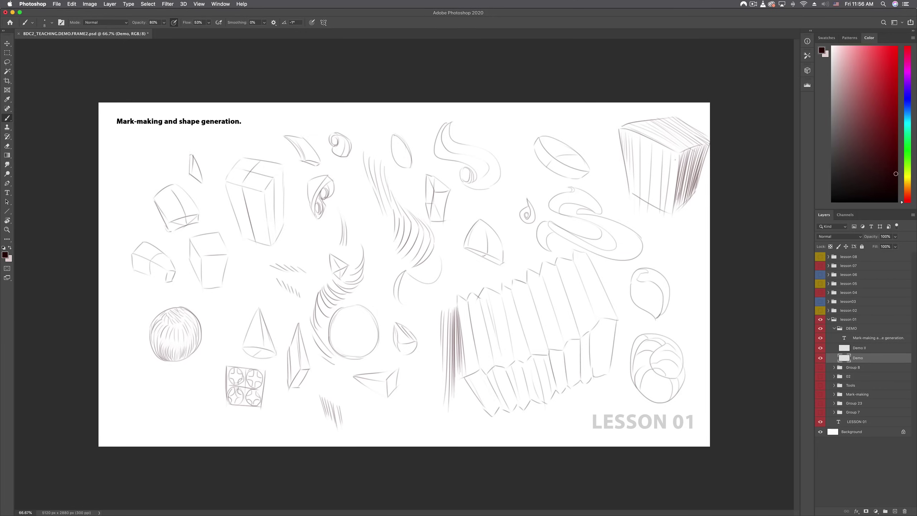
pyautogui.moveTo(676, 158); pyautogui.dragTo(671, 210)
# Lasso the large corner box, scale it down so it sits inside the page edge, deselect, and return to the brush
pyautogui.press('e')
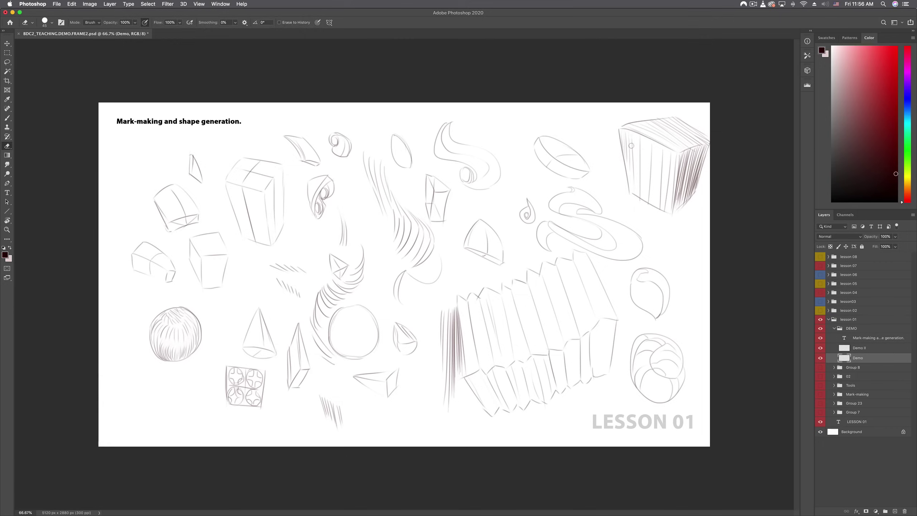
pyautogui.press('l')
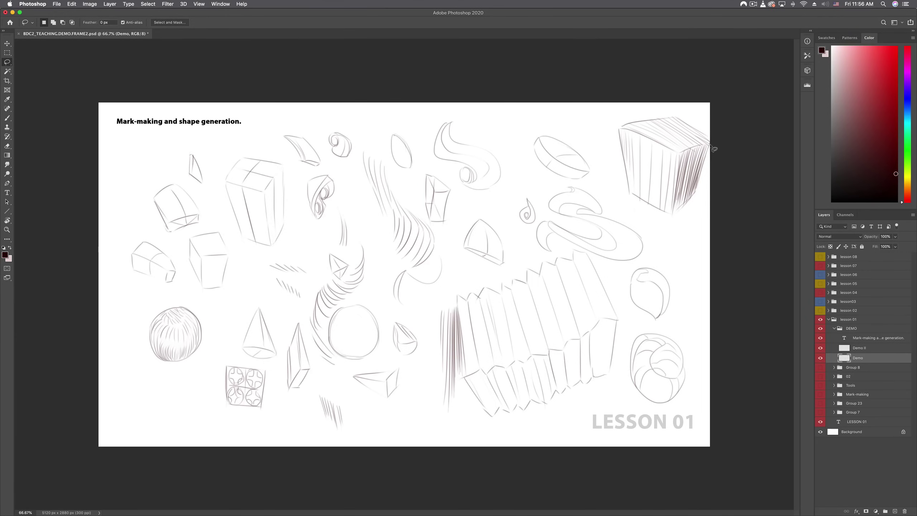
pyautogui.moveTo(631, 105)
pyautogui.mouseDown()
pyautogui.moveTo(646, 231)
pyautogui.moveTo(645, 102)
pyautogui.mouseUp()
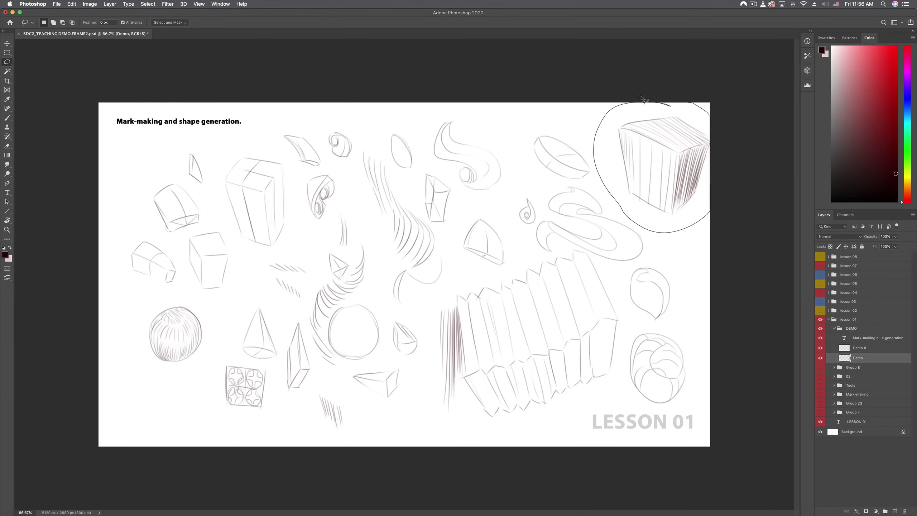
pyautogui.press('super+t')
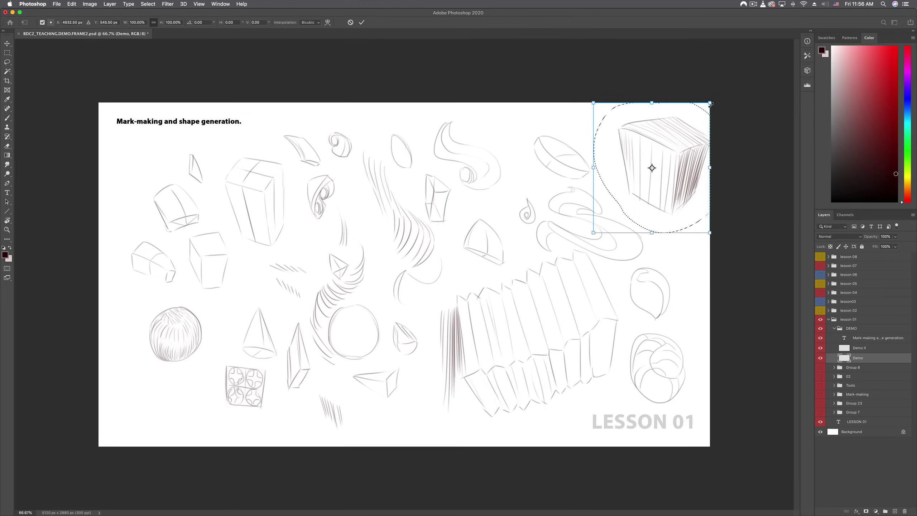
pyautogui.moveTo(709, 103); pyautogui.dragTo(688, 127)
pyautogui.press('Return')
pyautogui.press('super+d')
pyautogui.press('b')
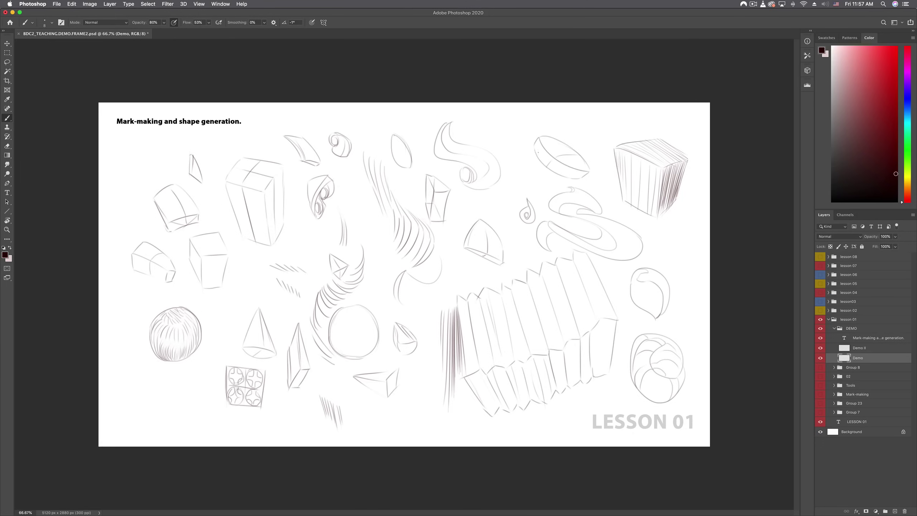
# Divide the rim of the tilted disc beside the hatched corner box with short curved lines and clean up its edge
pyautogui.moveTo(544, 146); pyautogui.dragTo(565, 143)
pyautogui.press('e')
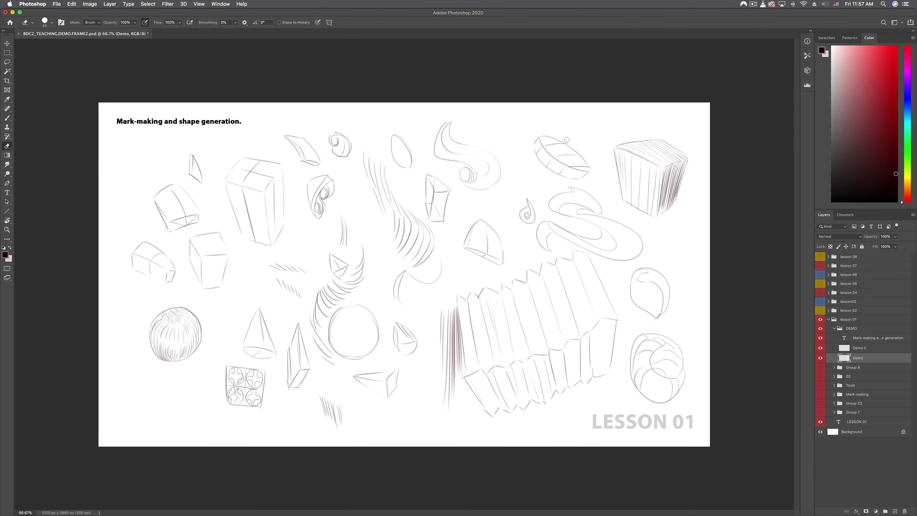
pyautogui.press('b')
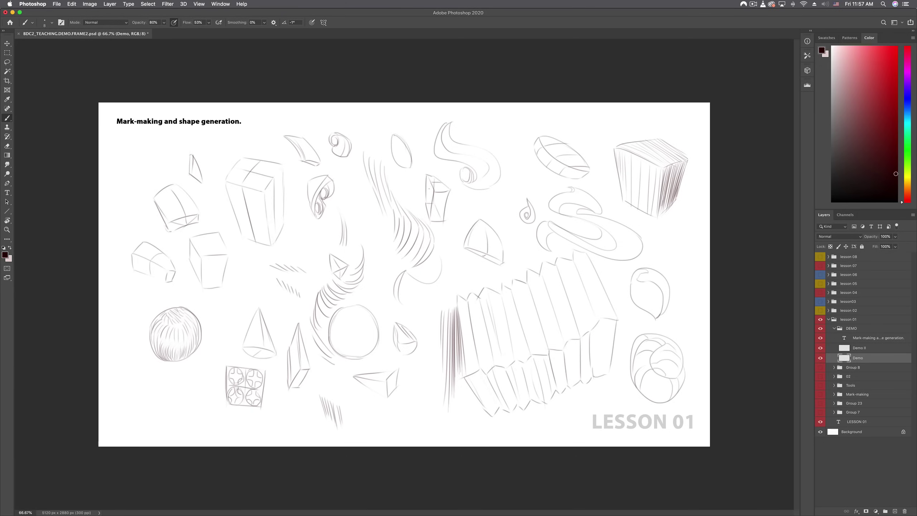
# Add inner contour lines to the small box and spiral form in the upper middle, and sketch a small faceted box below the spiral
pyautogui.moveTo(429, 183); pyautogui.dragTo(430, 206)
pyautogui.moveTo(330, 182); pyautogui.dragTo(332, 198)
pyautogui.moveTo(305, 227)
pyautogui.mouseDown()
pyautogui.moveTo(311, 245)
pyautogui.moveTo(321, 230)
pyautogui.moveTo(313, 263)
pyautogui.mouseUp()
pyautogui.press('super+z')
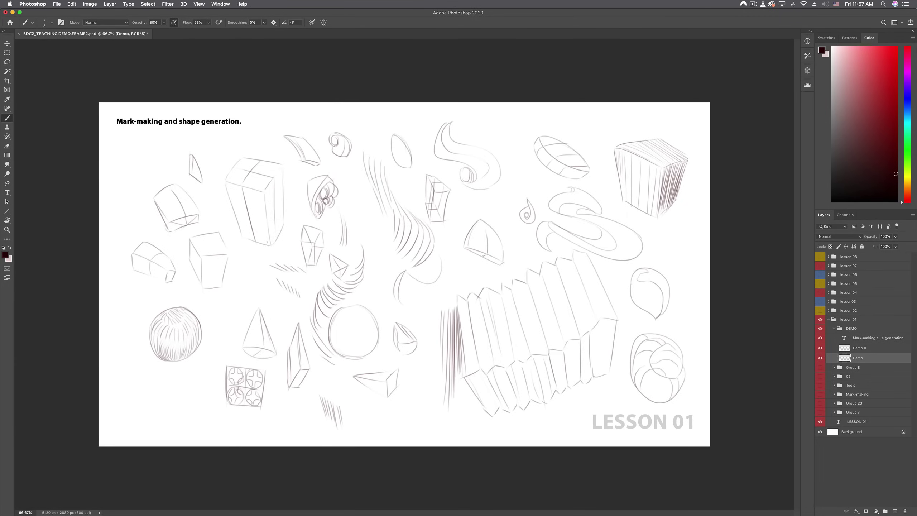
# Sketch two small spheres with contour lines above the cone, and add a side line to the small triangular shard in the upper left
pyautogui.moveTo(260, 265)
pyautogui.mouseDown()
pyautogui.moveTo(254, 289)
pyautogui.moveTo(241, 268)
pyautogui.moveTo(256, 272)
pyautogui.moveTo(244, 279)
pyautogui.moveTo(245, 265)
pyautogui.moveTo(256, 269)
pyautogui.moveTo(232, 333)
pyautogui.mouseUp()
pyautogui.moveTo(233, 297)
pyautogui.mouseDown()
pyautogui.moveTo(236, 331)
pyautogui.moveTo(239, 299)
pyautogui.moveTo(225, 307)
pyautogui.moveTo(235, 324)
pyautogui.moveTo(225, 314)
pyautogui.mouseUp()
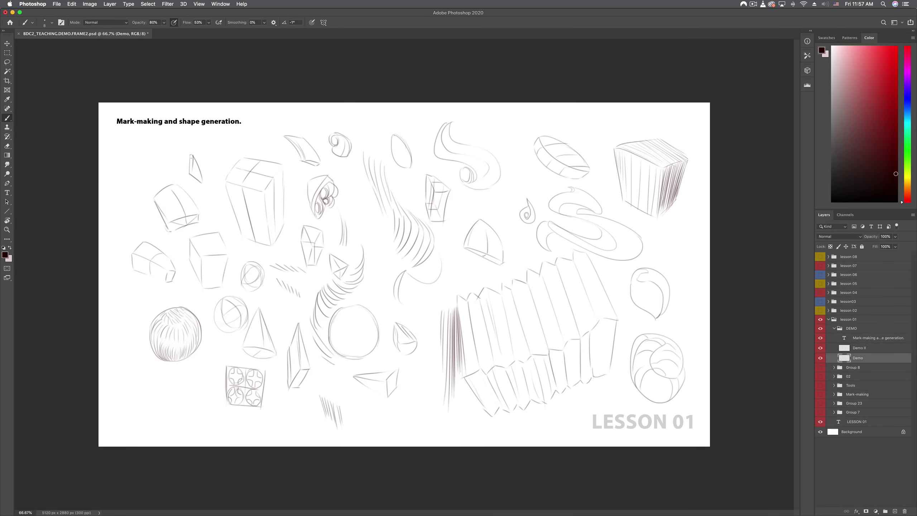
pyautogui.moveTo(191, 159); pyautogui.dragTo(193, 173)
# Sketch a small tilted block with a rounded end and contour lines in the page's upper left, below the title
pyautogui.moveTo(137, 151)
pyautogui.mouseDown()
pyautogui.moveTo(164, 172)
pyautogui.moveTo(130, 174)
pyautogui.mouseUp()
pyautogui.press('e')
pyautogui.press('b')
pyautogui.moveTo(149, 171); pyautogui.dragTo(138, 156)
# Build a dense patch of short hatching in the page's centre, beside the long curved strokes
pyautogui.moveTo(359, 216)
pyautogui.mouseDown()
pyautogui.moveTo(376, 233)
pyautogui.moveTo(368, 236)
pyautogui.mouseUp()
pyautogui.moveTo(368, 239)
pyautogui.mouseDown()
pyautogui.moveTo(385, 243)
pyautogui.moveTo(366, 245)
pyautogui.moveTo(371, 262)
pyautogui.moveTo(383, 246)
pyautogui.mouseUp()
# Draw a long slanted blade with shaded edges left of the folded form, and a small faceted shape above the large circle
pyautogui.moveTo(465, 258); pyautogui.dragTo(429, 320)
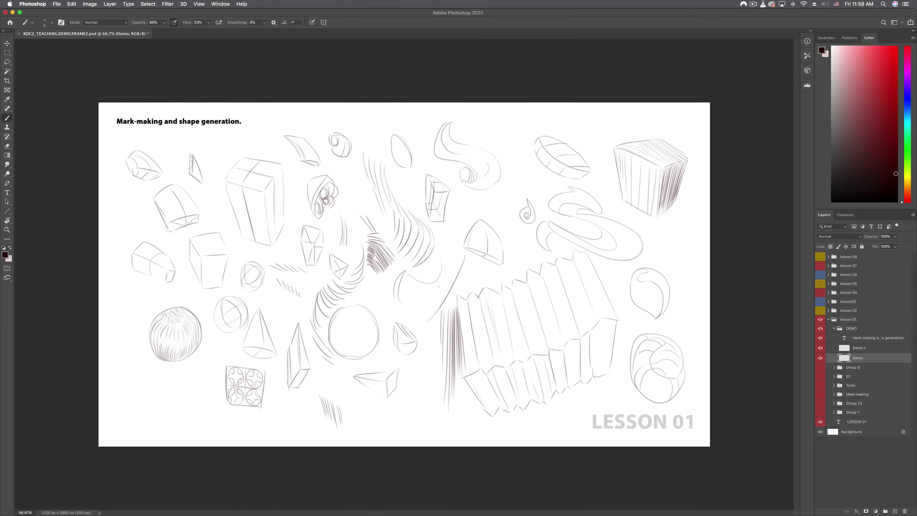
pyautogui.moveTo(462, 253); pyautogui.dragTo(448, 286)
pyautogui.moveTo(459, 252)
pyautogui.mouseDown()
pyautogui.moveTo(433, 315)
pyautogui.moveTo(431, 308)
pyautogui.mouseUp()
pyautogui.moveTo(448, 275); pyautogui.dragTo(442, 288)
pyautogui.moveTo(378, 299); pyautogui.dragTo(392, 313)
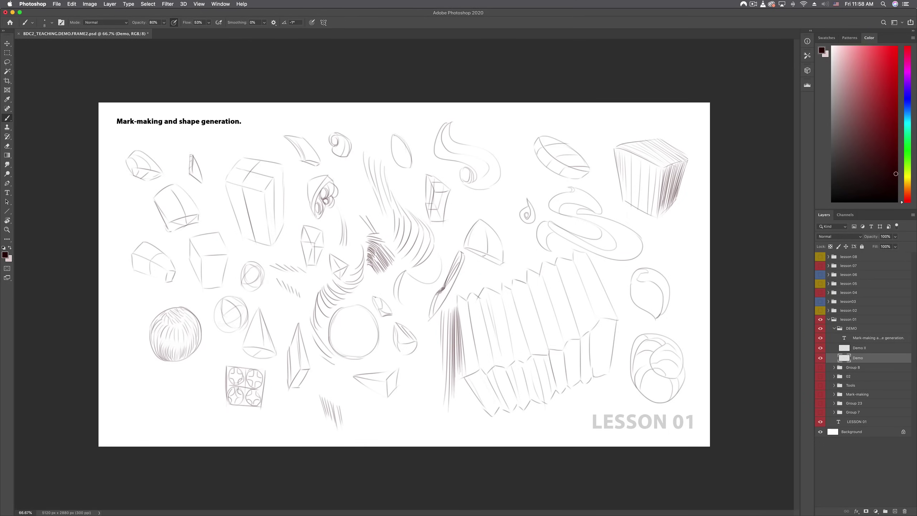
# Sketch a large faceted box in the page's lower left, below the shaded sphere
pyautogui.moveTo(198, 370); pyautogui.dragTo(222, 404)
pyautogui.moveTo(197, 370); pyautogui.dragTo(160, 368)
pyautogui.moveTo(212, 398)
pyautogui.mouseDown()
pyautogui.moveTo(150, 385)
pyautogui.moveTo(155, 370)
pyautogui.moveTo(171, 389)
pyautogui.moveTo(177, 427)
pyautogui.moveTo(215, 401)
pyautogui.moveTo(205, 420)
pyautogui.moveTo(172, 418)
pyautogui.mouseUp()
pyautogui.moveTo(156, 370); pyautogui.dragTo(162, 396)
# Draw narrow leaf-like shards and a small oval along the page's left edge, beside the shaded sphere
pyautogui.moveTo(132, 340); pyautogui.dragTo(146, 360)
pyautogui.moveTo(130, 325)
pyautogui.mouseDown()
pyautogui.moveTo(147, 357)
pyautogui.moveTo(127, 378)
pyautogui.mouseUp()
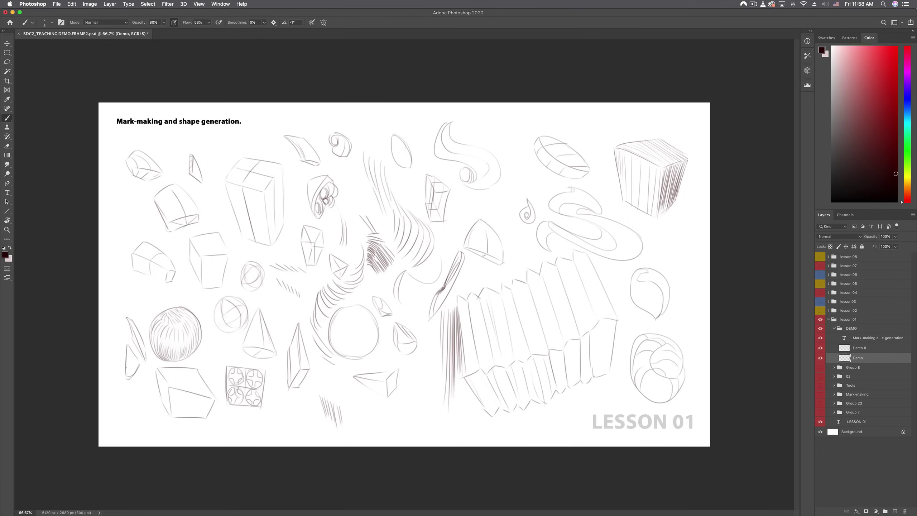
pyautogui.moveTo(116, 318); pyautogui.dragTo(123, 341)
# Sketch a tilted box with hatched sides beside the upper-left dome, and a shallow trough with a hatched front near the title
pyautogui.moveTo(131, 191)
pyautogui.mouseDown()
pyautogui.moveTo(157, 231)
pyautogui.moveTo(130, 191)
pyautogui.moveTo(135, 219)
pyautogui.mouseUp()
pyautogui.moveTo(142, 190)
pyautogui.mouseDown()
pyautogui.moveTo(157, 227)
pyautogui.moveTo(129, 218)
pyautogui.moveTo(122, 188)
pyautogui.moveTo(132, 206)
pyautogui.mouseUp()
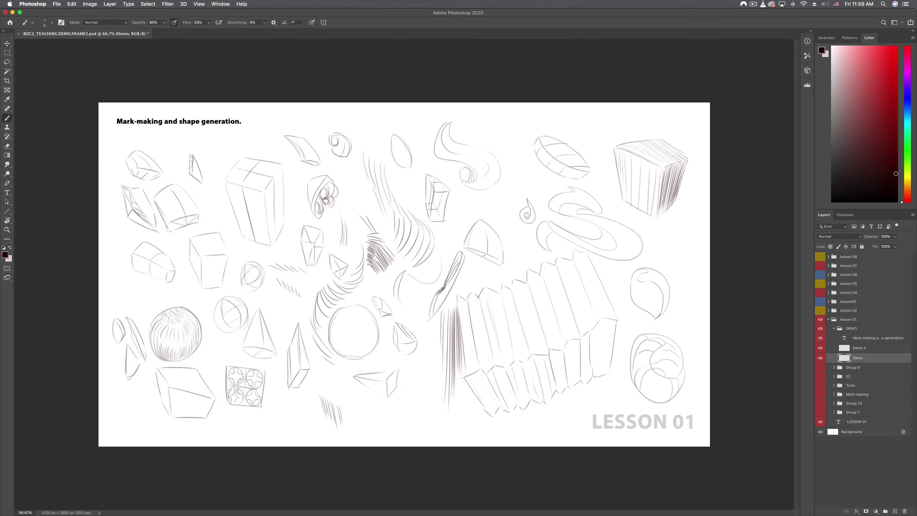
pyautogui.moveTo(210, 147)
pyautogui.mouseDown()
pyautogui.moveTo(238, 139)
pyautogui.moveTo(225, 152)
pyautogui.moveTo(233, 155)
pyautogui.mouseUp()
# Sketch a small dome and a flat disc with a hatched rim near the page's top edge, plus angular marks around the central strokes
pyautogui.moveTo(377, 113)
pyautogui.mouseDown()
pyautogui.moveTo(365, 117)
pyautogui.moveTo(384, 129)
pyautogui.mouseUp()
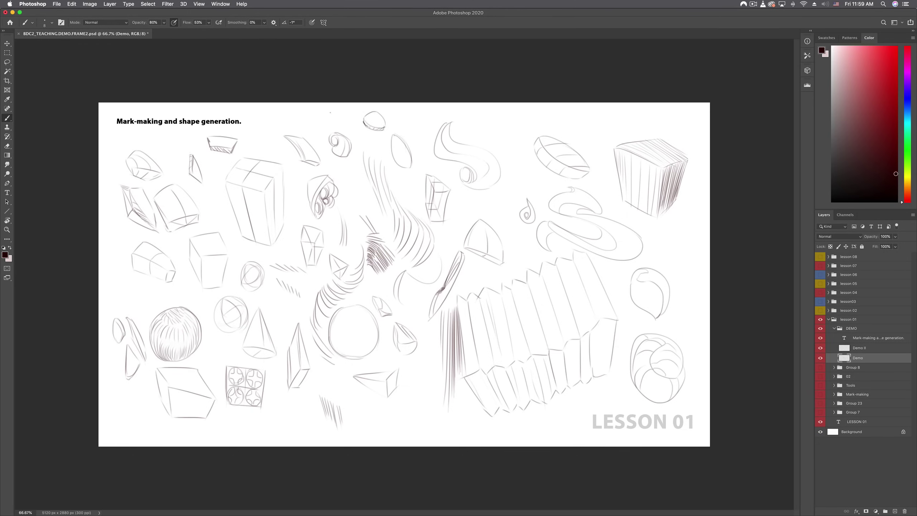
pyautogui.moveTo(319, 112)
pyautogui.mouseDown()
pyautogui.moveTo(341, 120)
pyautogui.moveTo(300, 114)
pyautogui.moveTo(338, 123)
pyautogui.moveTo(319, 124)
pyautogui.mouseUp()
pyautogui.moveTo(356, 175)
pyautogui.mouseDown()
pyautogui.moveTo(357, 205)
pyautogui.moveTo(343, 191)
pyautogui.moveTo(361, 183)
pyautogui.moveTo(336, 183)
pyautogui.moveTo(410, 192)
pyautogui.mouseUp()
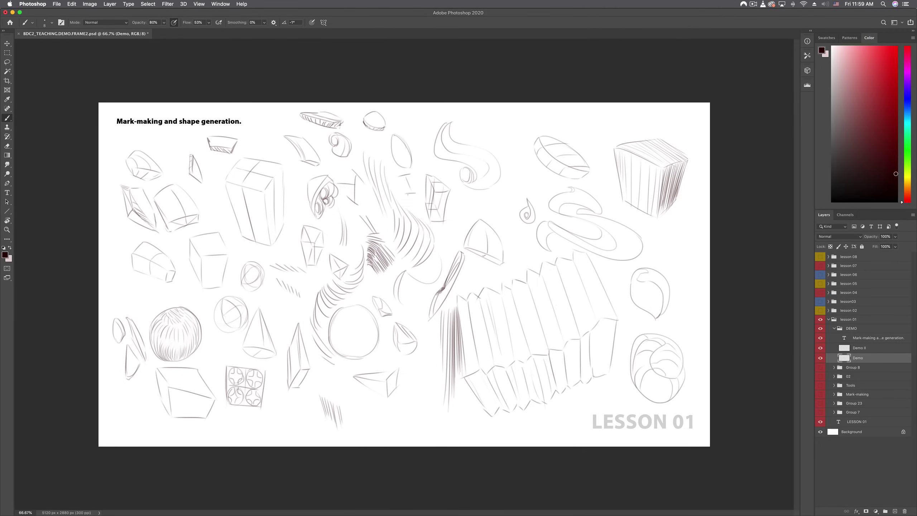
# Draw a star of crossing lines and a narrow crossed wedge near the page's top edge, undoing and redrawing the wedge's last strokes
pyautogui.moveTo(506, 122)
pyautogui.mouseDown()
pyautogui.moveTo(513, 163)
pyautogui.moveTo(495, 141)
pyautogui.moveTo(522, 152)
pyautogui.mouseUp()
pyautogui.moveTo(601, 113); pyautogui.dragTo(600, 149)
pyautogui.moveTo(591, 107)
pyautogui.mouseDown()
pyautogui.moveTo(608, 119)
pyautogui.moveTo(607, 159)
pyautogui.mouseUp()
pyautogui.moveTo(608, 119); pyautogui.dragTo(604, 159)
pyautogui.moveTo(597, 109); pyautogui.dragTo(593, 149)
pyautogui.moveTo(601, 112); pyautogui.dragTo(593, 144)
pyautogui.press('super+z')
pyautogui.press('super+z')
pyautogui.moveTo(596, 110); pyautogui.dragTo(591, 144)
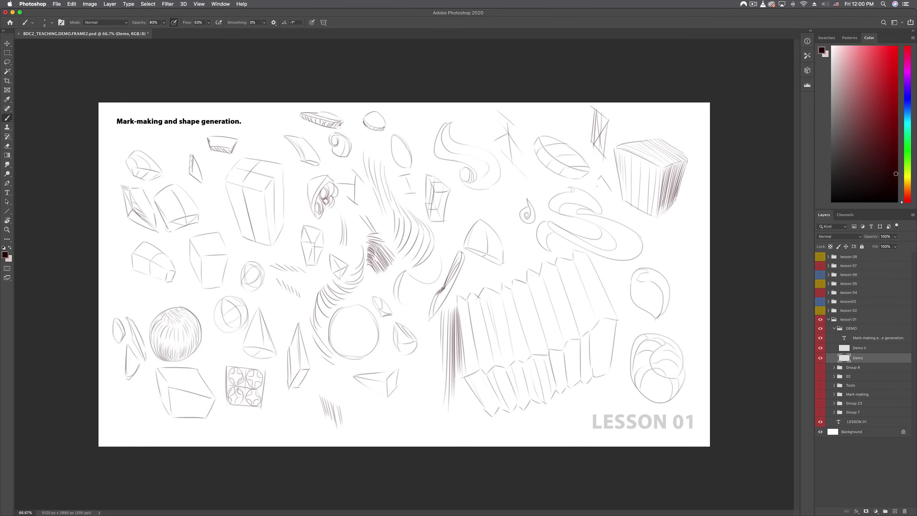
# Sketch a small faceted diamond left of the hatched corner box and a narrow shard below it at the page's right edge
pyautogui.moveTo(603, 182)
pyautogui.mouseDown()
pyautogui.moveTo(598, 196)
pyautogui.moveTo(612, 192)
pyautogui.mouseUp()
pyautogui.moveTo(689, 224)
pyautogui.mouseDown()
pyautogui.moveTo(678, 255)
pyautogui.moveTo(690, 259)
pyautogui.moveTo(685, 266)
pyautogui.moveTo(676, 259)
pyautogui.mouseUp()
pyautogui.moveTo(689, 227); pyautogui.dragTo(683, 264)
# Surround the lower-middle wedge with bands of short slanted hatching along its lower and right sides
pyautogui.moveTo(417, 382)
pyautogui.mouseDown()
pyautogui.moveTo(437, 415)
pyautogui.moveTo(430, 417)
pyautogui.mouseUp()
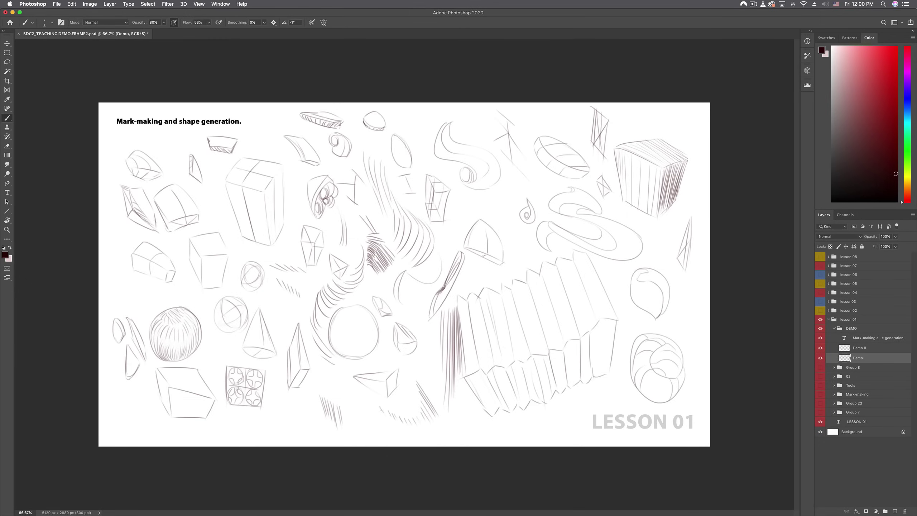
pyautogui.moveTo(352, 388); pyautogui.dragTo(364, 399)
pyautogui.moveTo(405, 363); pyautogui.dragTo(416, 379)
pyautogui.moveTo(408, 361); pyautogui.dragTo(420, 377)
pyautogui.moveTo(413, 357)
pyautogui.mouseDown()
pyautogui.moveTo(422, 376)
pyautogui.moveTo(427, 368)
pyautogui.mouseUp()
pyautogui.moveTo(420, 327); pyautogui.dragTo(428, 348)
# Draw a curved form with dark accents left of the slanted blade, and extend the central hatching downward
pyautogui.moveTo(418, 311); pyautogui.dragTo(416, 296)
pyautogui.moveTo(449, 244); pyautogui.dragTo(441, 271)
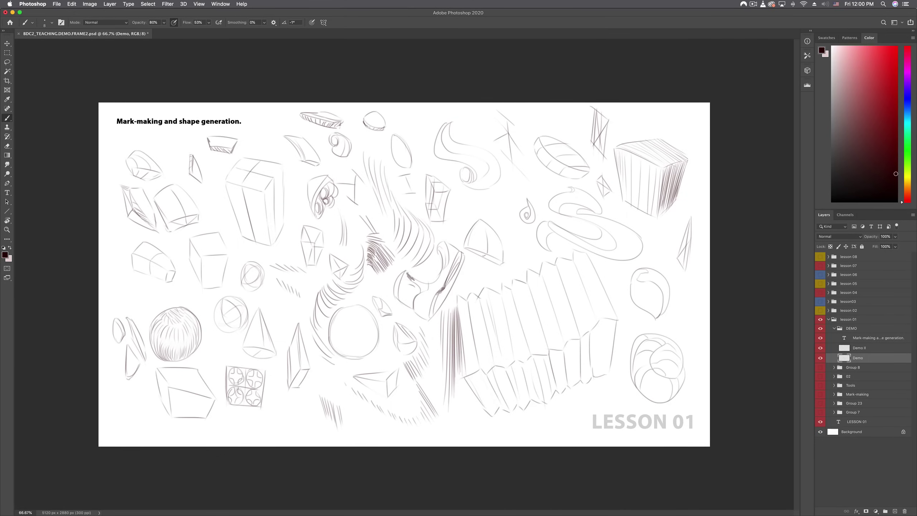
pyautogui.moveTo(405, 269); pyautogui.dragTo(400, 262)
pyautogui.moveTo(376, 292); pyautogui.dragTo(385, 279)
# Extend the spiral form with a curved left side, and sketch a narrow shaded leaf beside the small faceted box
pyautogui.moveTo(315, 218); pyautogui.dragTo(300, 196)
pyautogui.moveTo(289, 248)
pyautogui.mouseDown()
pyautogui.moveTo(299, 214)
pyautogui.moveTo(290, 203)
pyautogui.mouseUp()
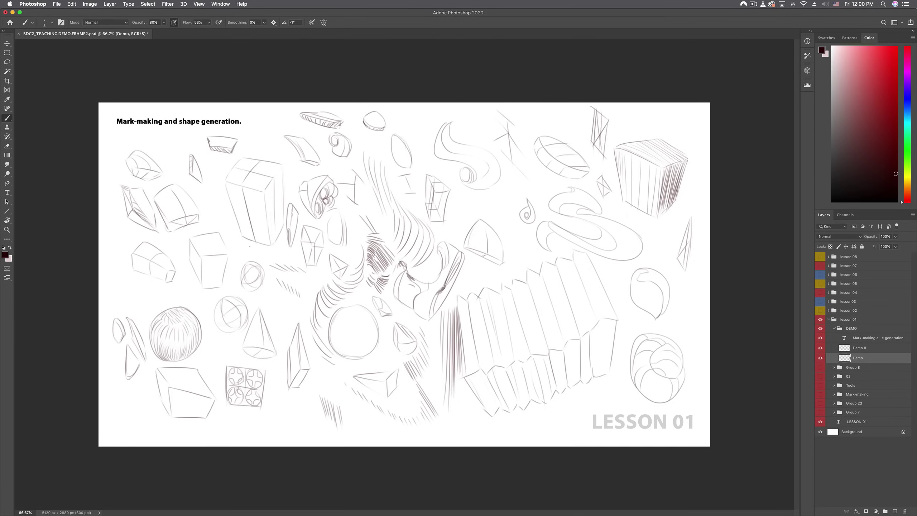
# Fill gaps around the tall box and cone with a flat slab, a small faceted block and a small shaded diamond
pyautogui.moveTo(251, 245); pyautogui.dragTo(267, 256)
pyautogui.moveTo(265, 142)
pyautogui.mouseDown()
pyautogui.moveTo(275, 128)
pyautogui.moveTo(277, 147)
pyautogui.mouseUp()
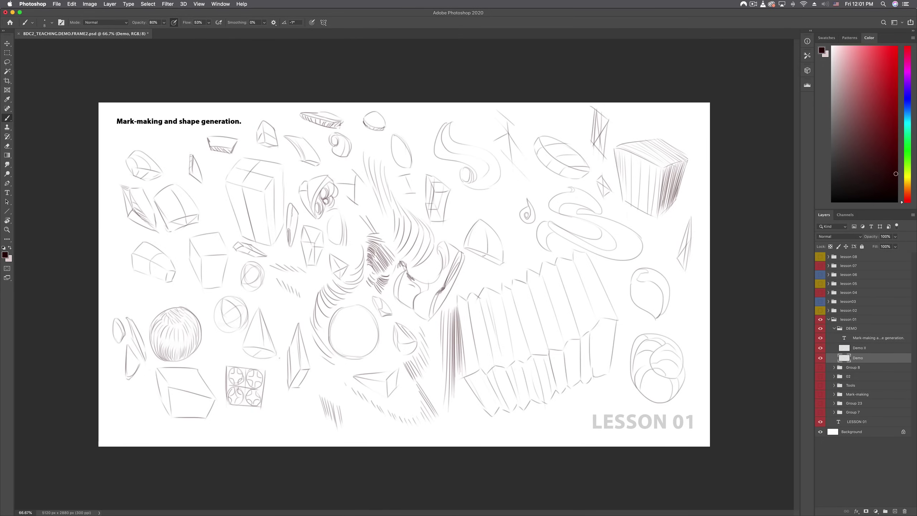
pyautogui.moveTo(276, 309)
pyautogui.mouseDown()
pyautogui.moveTo(288, 315)
pyautogui.moveTo(285, 308)
pyautogui.moveTo(286, 328)
pyautogui.mouseUp()
# Hatch a wedge of converging vertical strokes above the right-hand dome, and add crossing lines above the small teardrop spiral
pyautogui.moveTo(474, 202); pyautogui.dragTo(510, 231)
pyautogui.moveTo(508, 199); pyautogui.dragTo(515, 232)
pyautogui.moveTo(515, 194); pyautogui.dragTo(517, 234)
pyautogui.moveTo(519, 187)
pyautogui.mouseDown()
pyautogui.moveTo(540, 190)
pyautogui.moveTo(535, 181)
pyautogui.moveTo(539, 207)
pyautogui.moveTo(550, 186)
pyautogui.mouseUp()
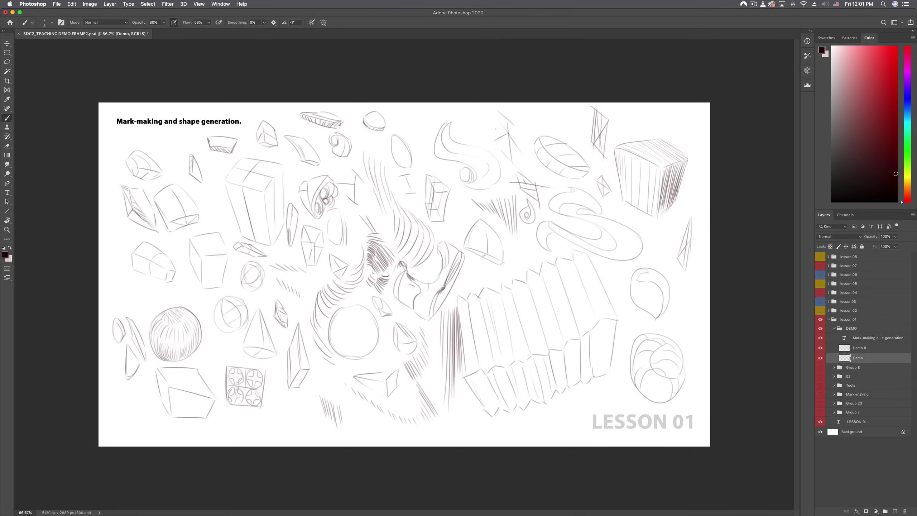
pyautogui.click(754, 4)
pyautogui.click(769, 20)
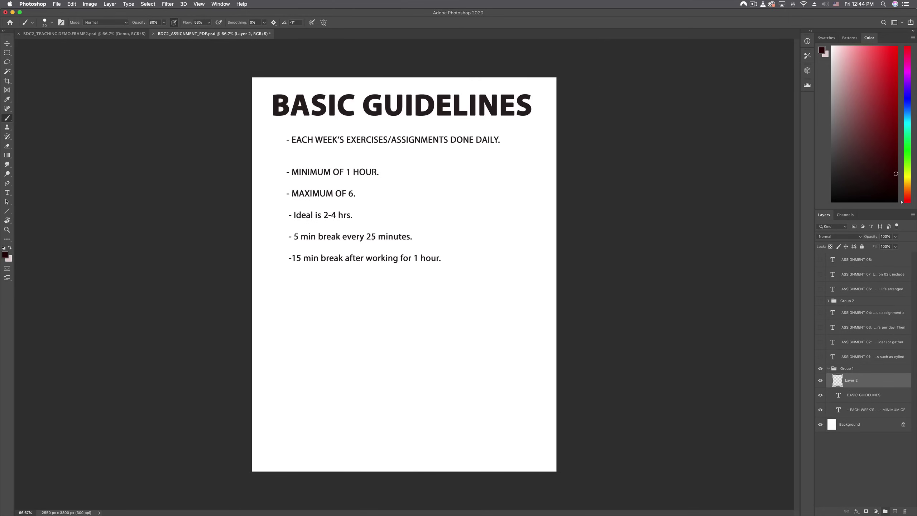
pyautogui.press(']')
pyautogui.press(']')
pyautogui.press(']')
pyautogui.press(']')
pyautogui.press('[')
pyautogui.press('[')
# Collapse and hide the Basic Guidelines group, show the ASSIGNMENT 01 text, and add a new empty layer above it
pyautogui.click(828, 368)
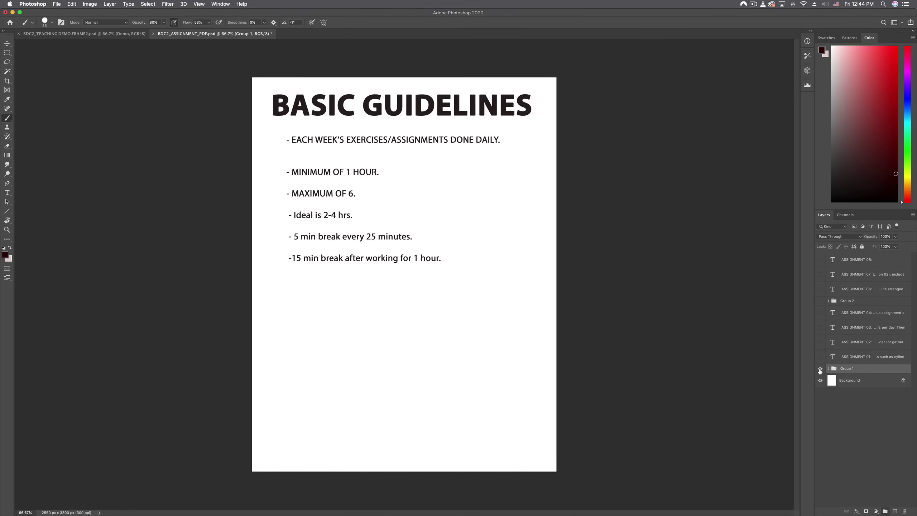
pyautogui.click(820, 369)
pyautogui.click(820, 356)
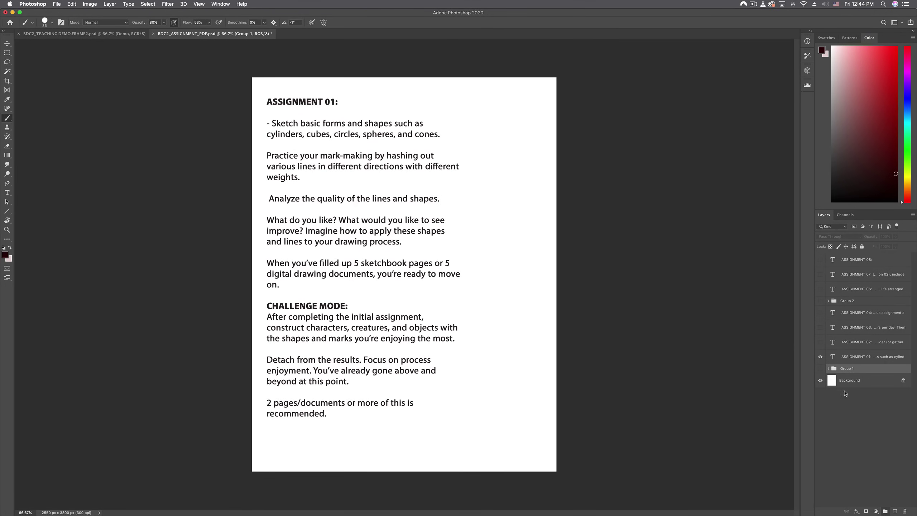
pyautogui.click(848, 359)
pyautogui.click(895, 511)
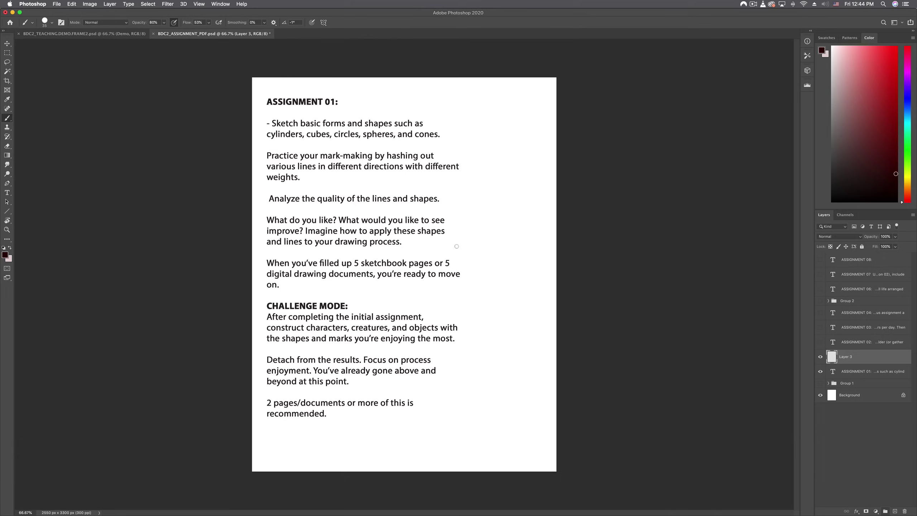
pyautogui.press(']')
pyautogui.press(']')
pyautogui.press(']')
pyautogui.press(']')
pyautogui.press('[')
pyautogui.press('[')
pyautogui.press('[')
pyautogui.press('[')
pyautogui.press('[')
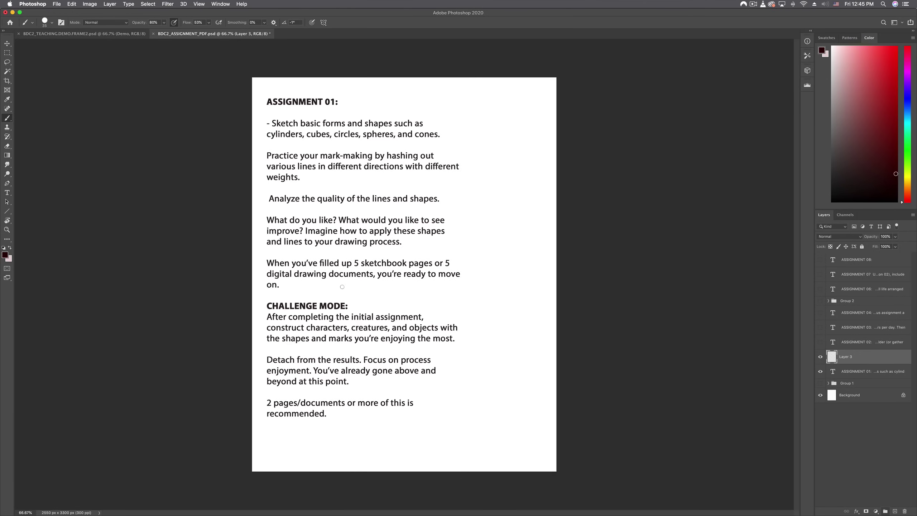